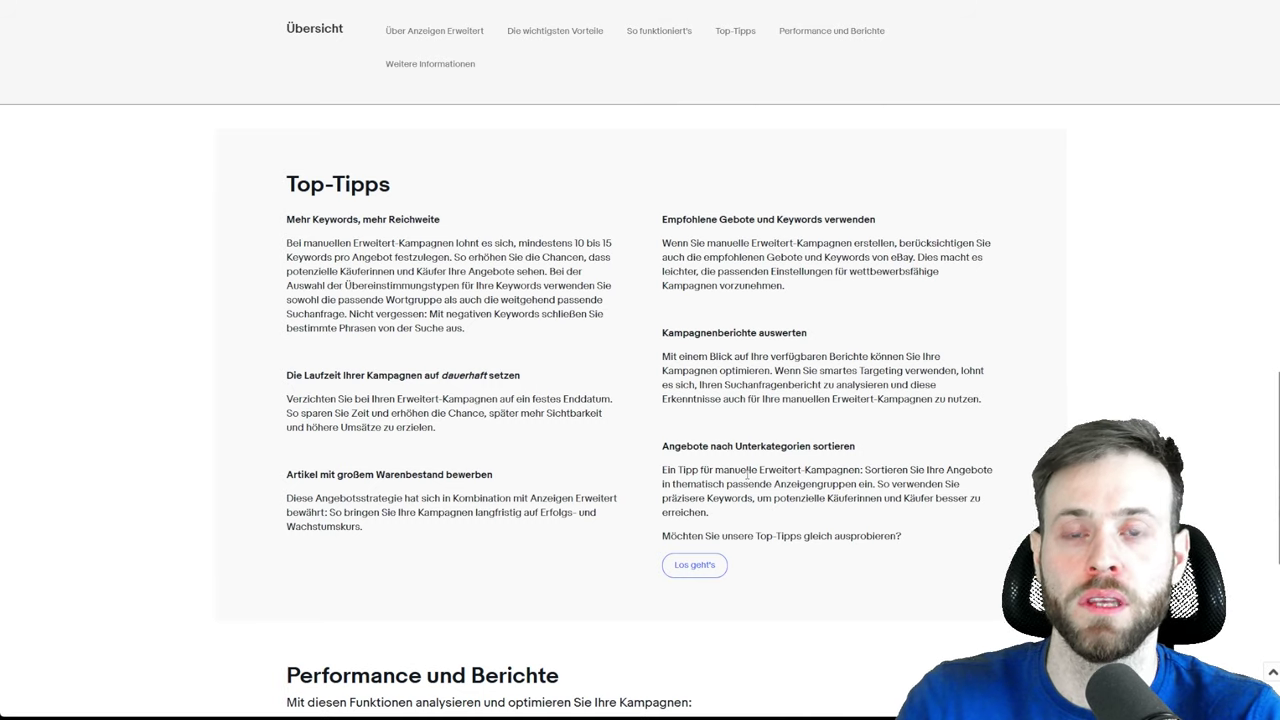
Step: Read the Top-Tipps and the Performance und Berichte section, covering Advertising-Cockpit, Kampagnen-Cockpit and Herunterladbare Berichte
scroll(720, 467, "down", 3)
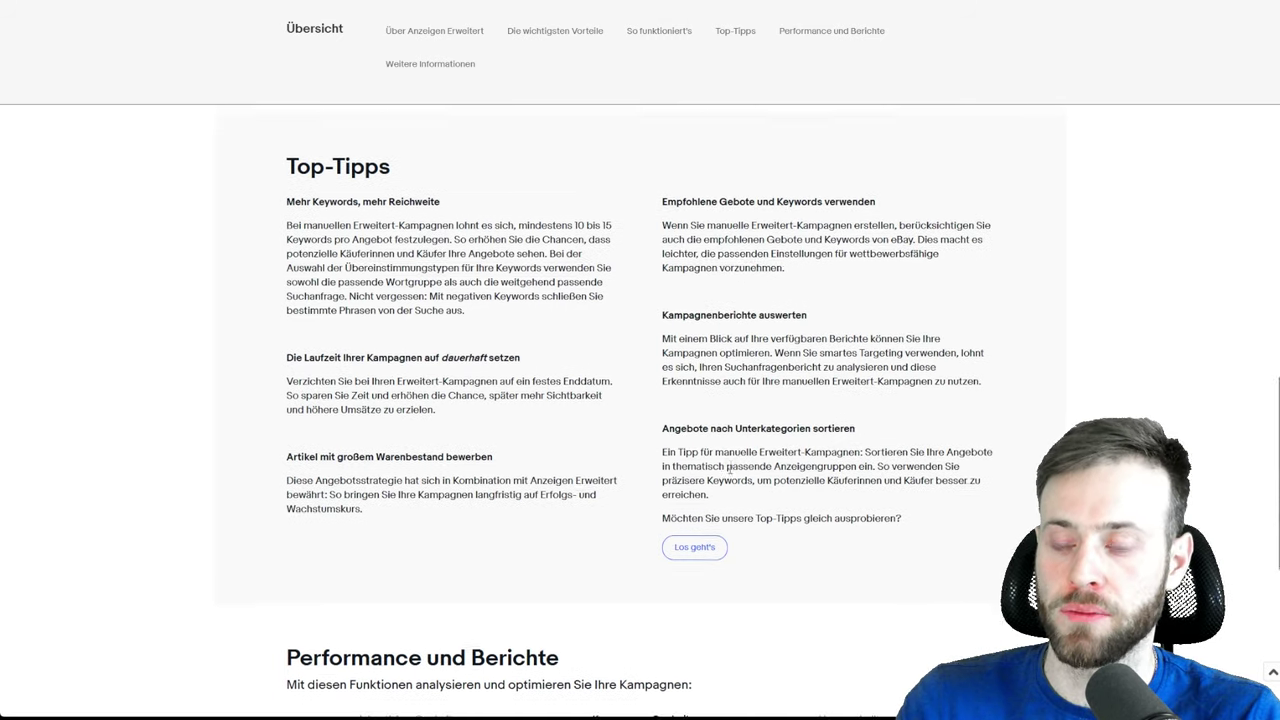
scroll(720, 467, "down", 1)
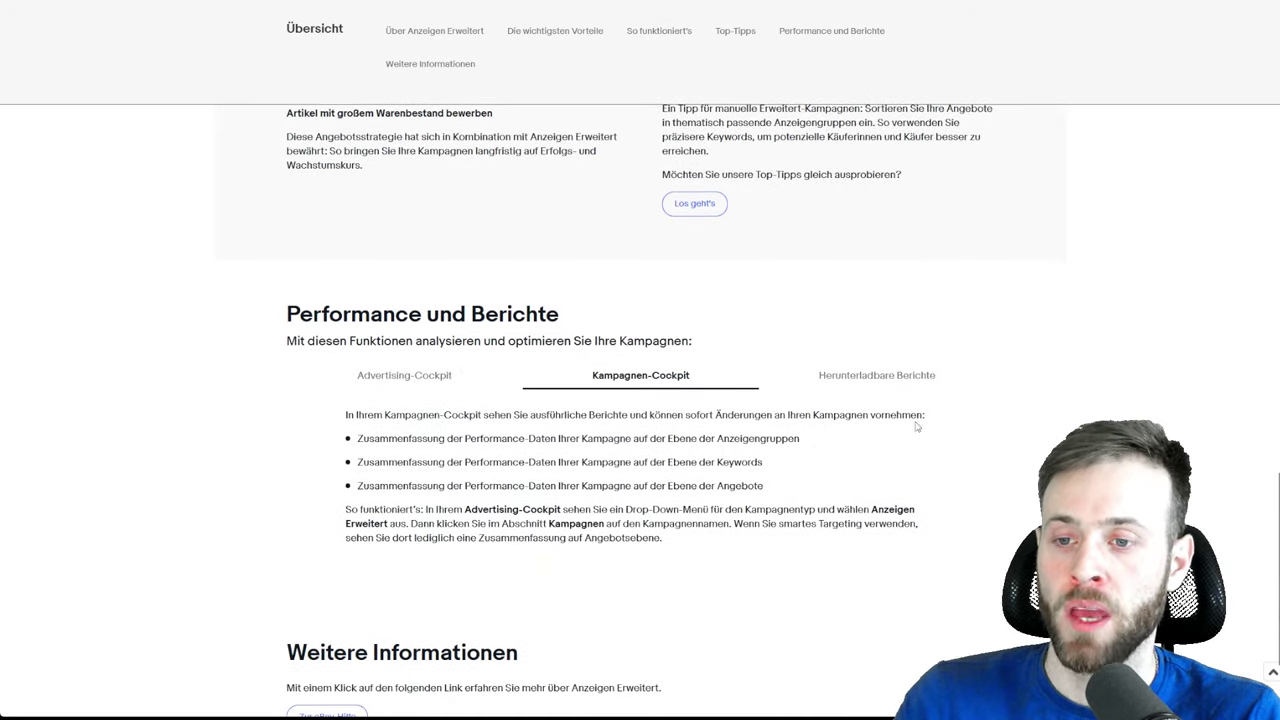
left_click(433, 384)
left_click(610, 386)
left_click(861, 384)
scroll(735, 420, "down", 1)
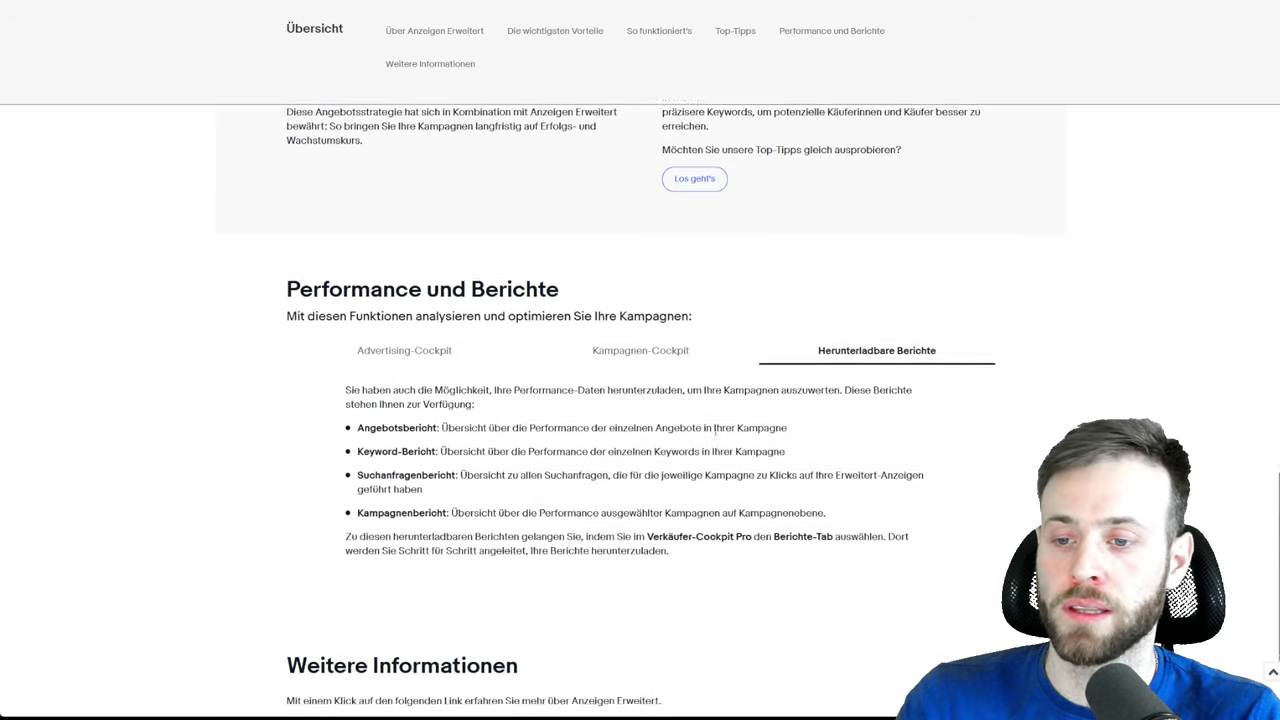
scroll(716, 440, "up", 3)
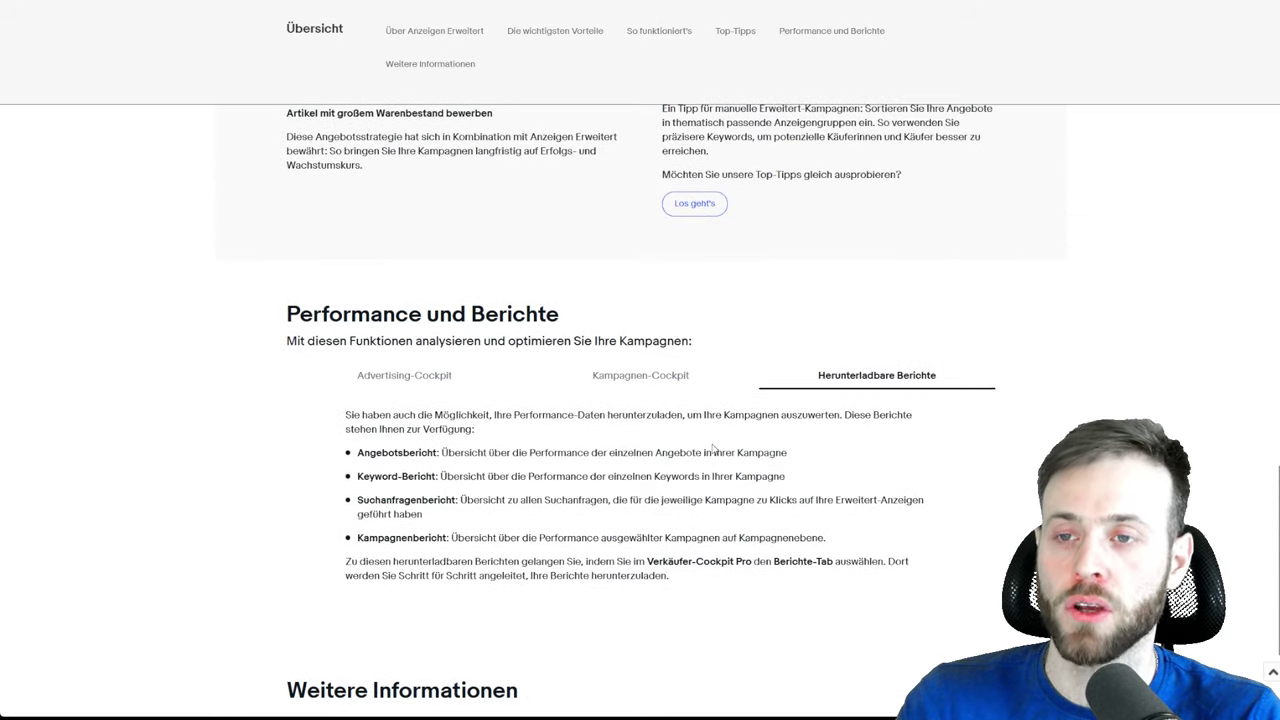
scroll(713, 449, "up", 5)
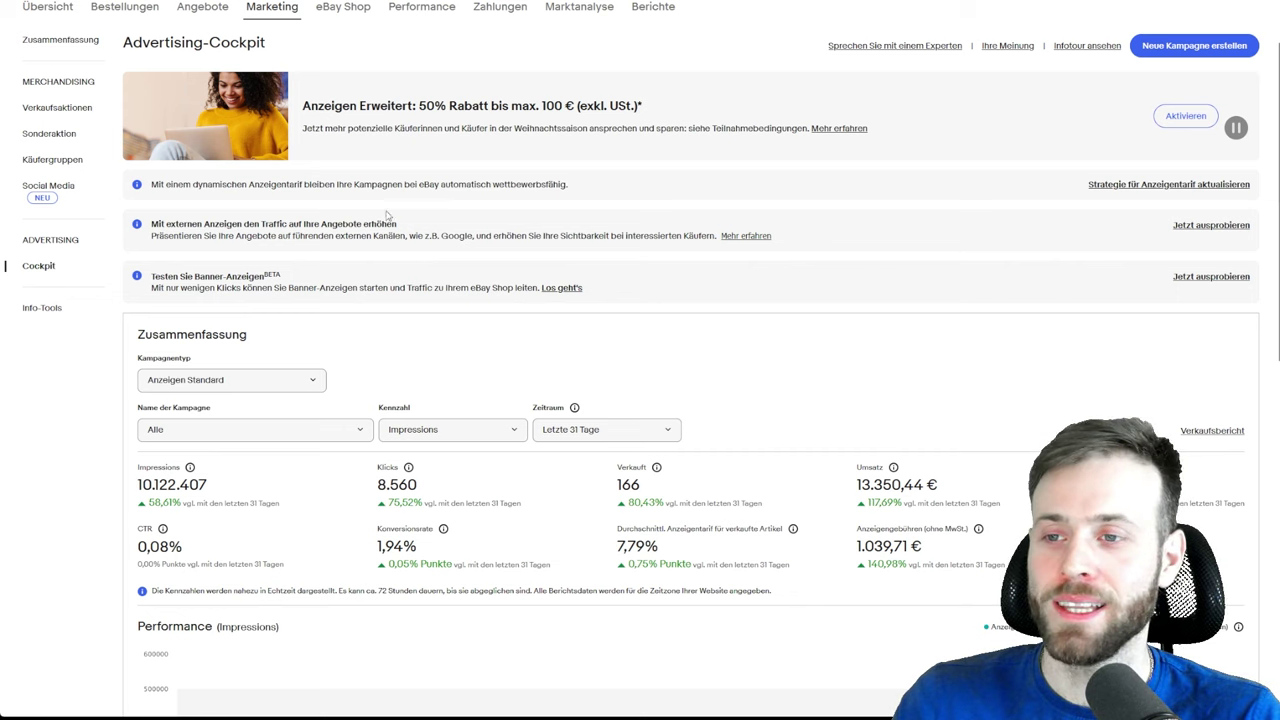
Step: Examine the Advertising-Cockpit summary for Anzeigen Standard and show the available reporting periods
mouse_move(260, 14)
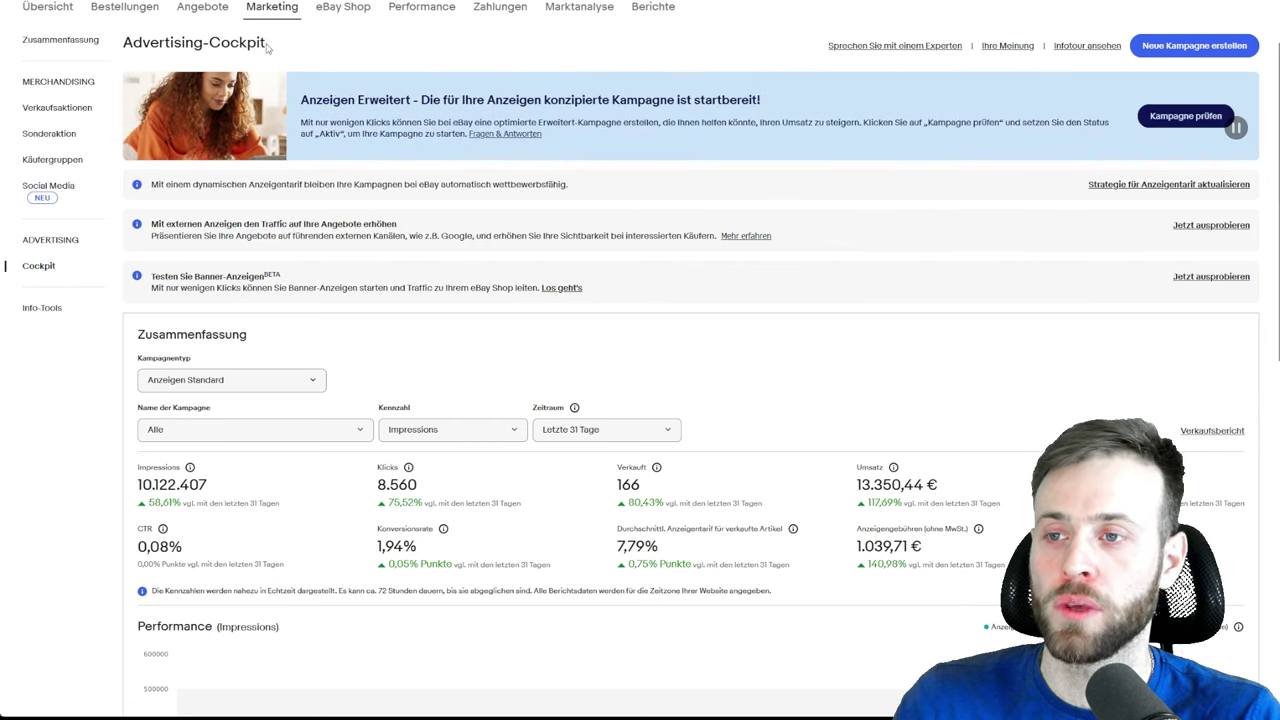
left_click_drag(267, 47, 120, 43)
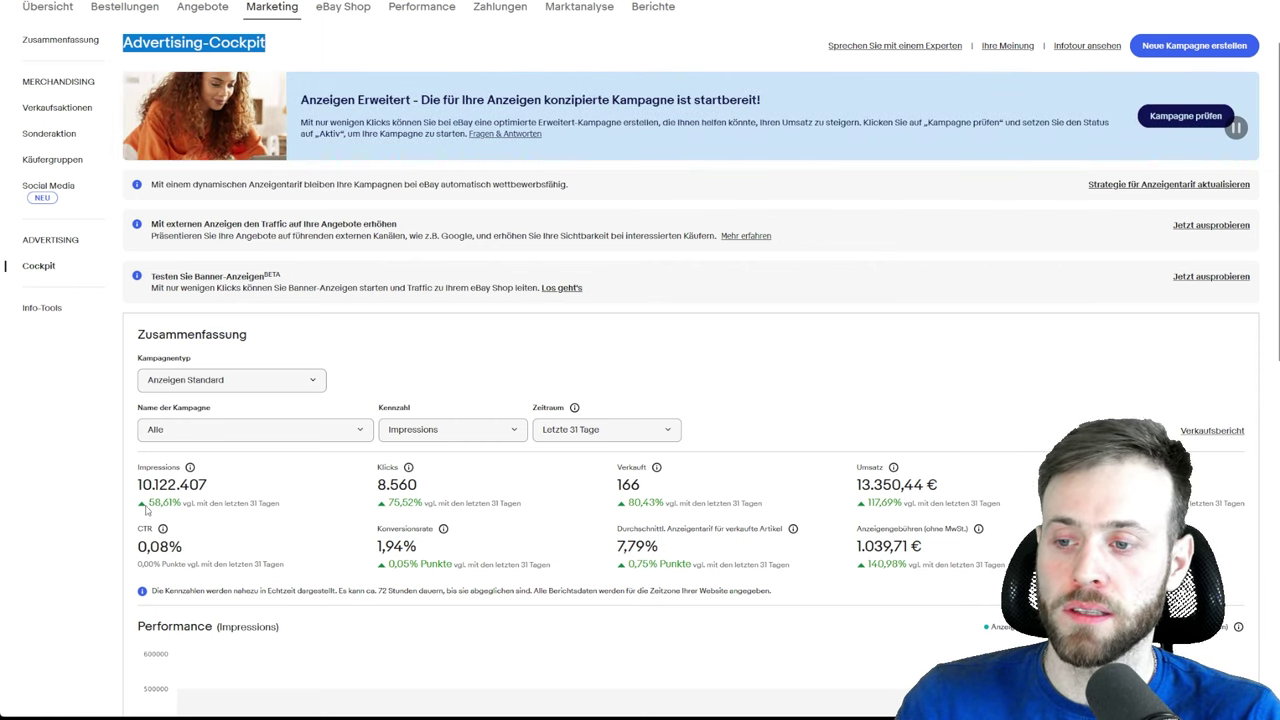
left_click(275, 502)
left_click(584, 430)
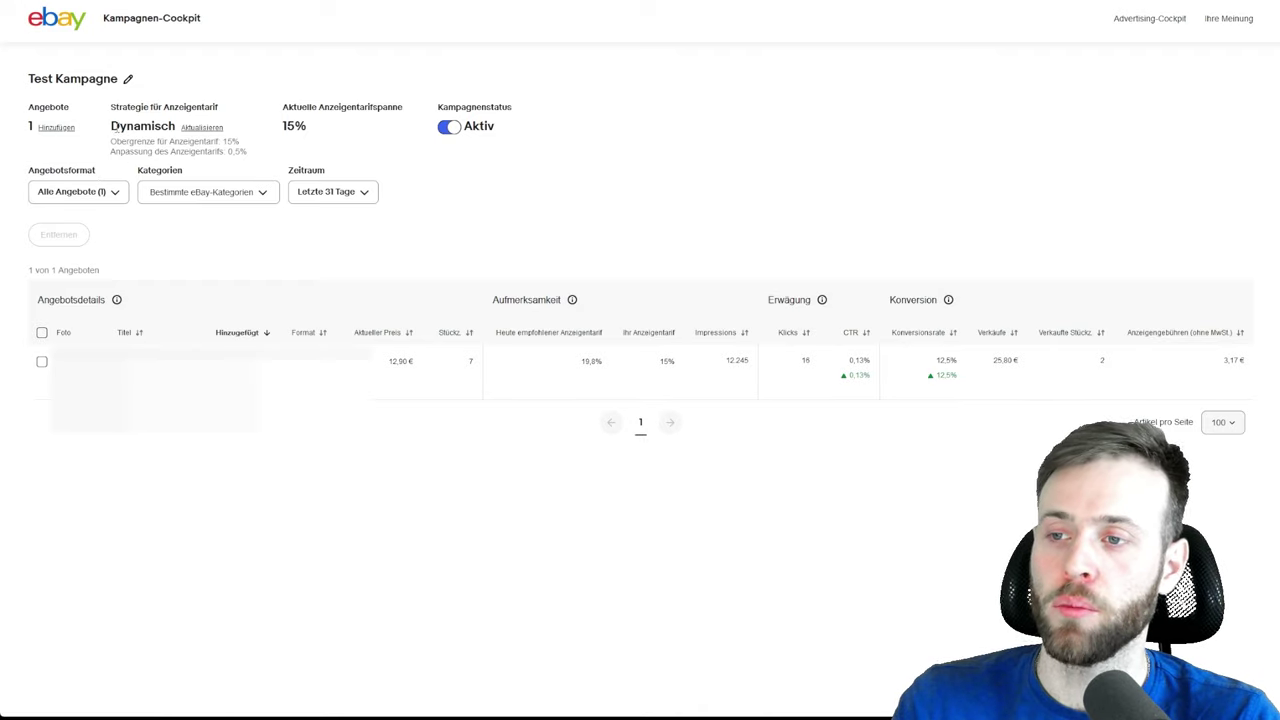
Step: Examine the ad rate strategy and current ad rate range of the Test Kampagne in the Kampagnen-Cockpit
left_click_drag(111, 126, 170, 127)
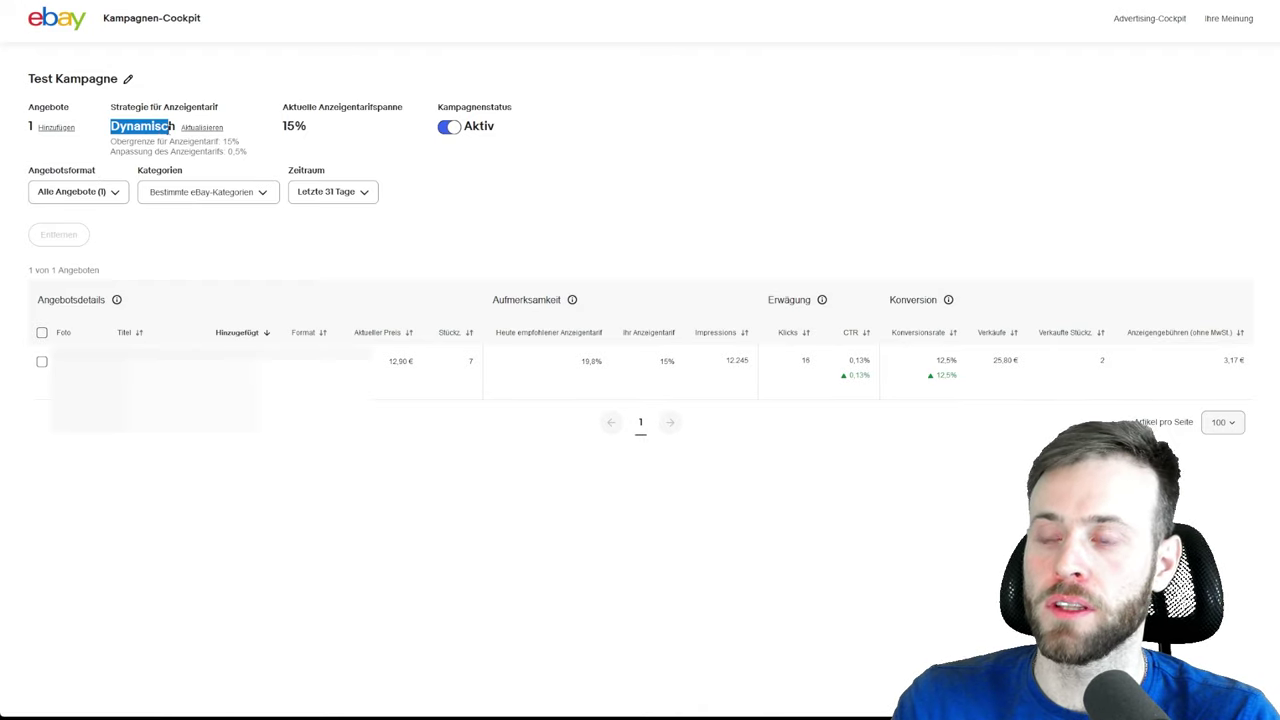
left_click(393, 140)
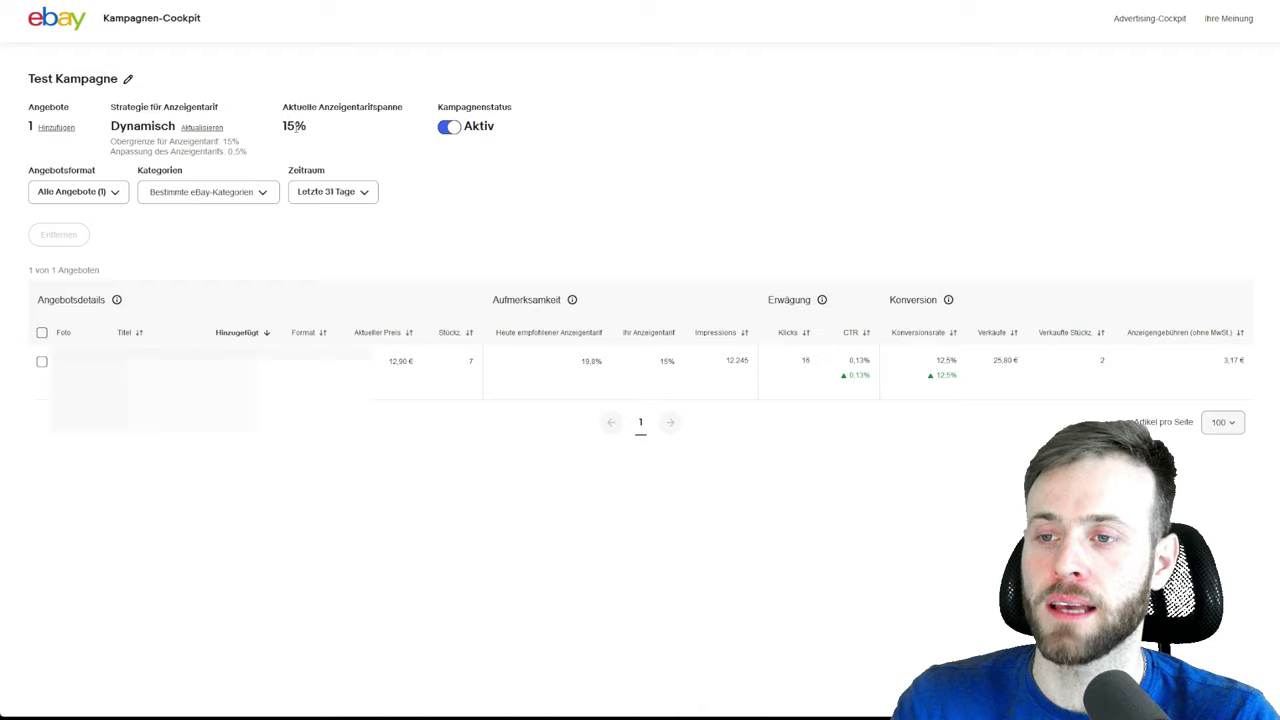
double_click(285, 127)
left_click(308, 130)
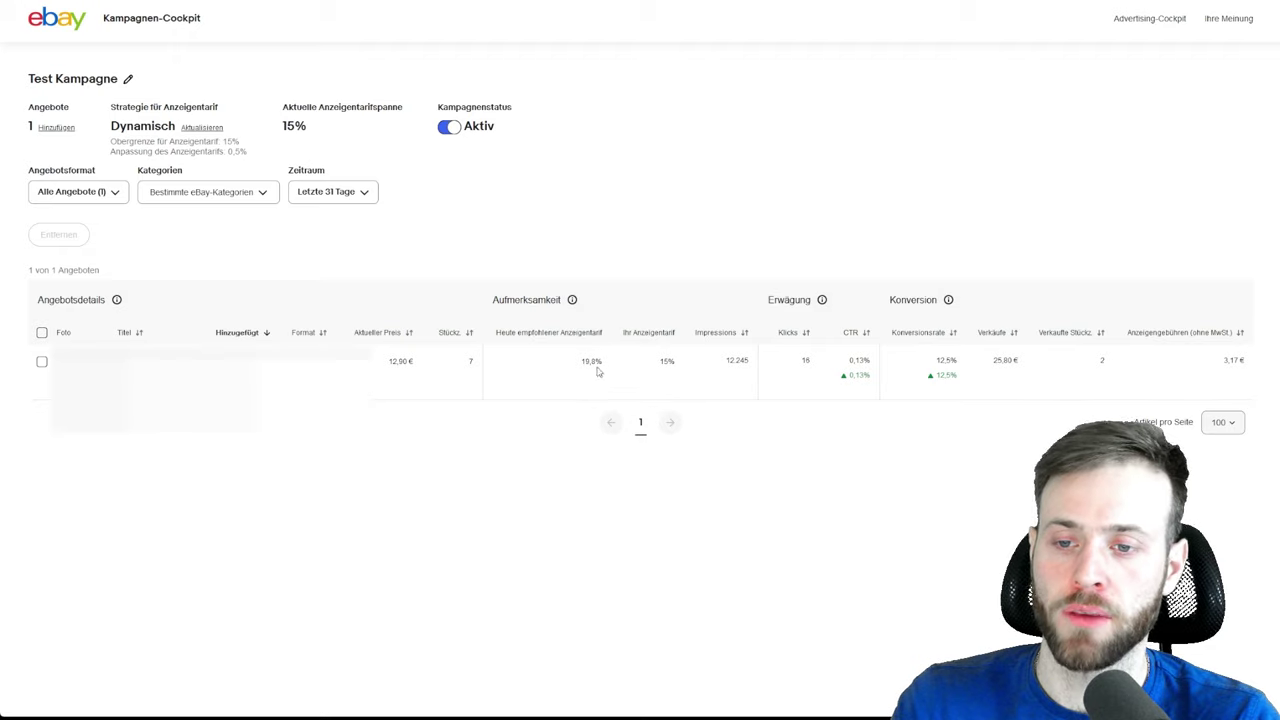
Step: Compare the listing's recommended ad rate with its own ad rate, and check its impressions and clicks
left_click_drag(603, 362, 583, 362)
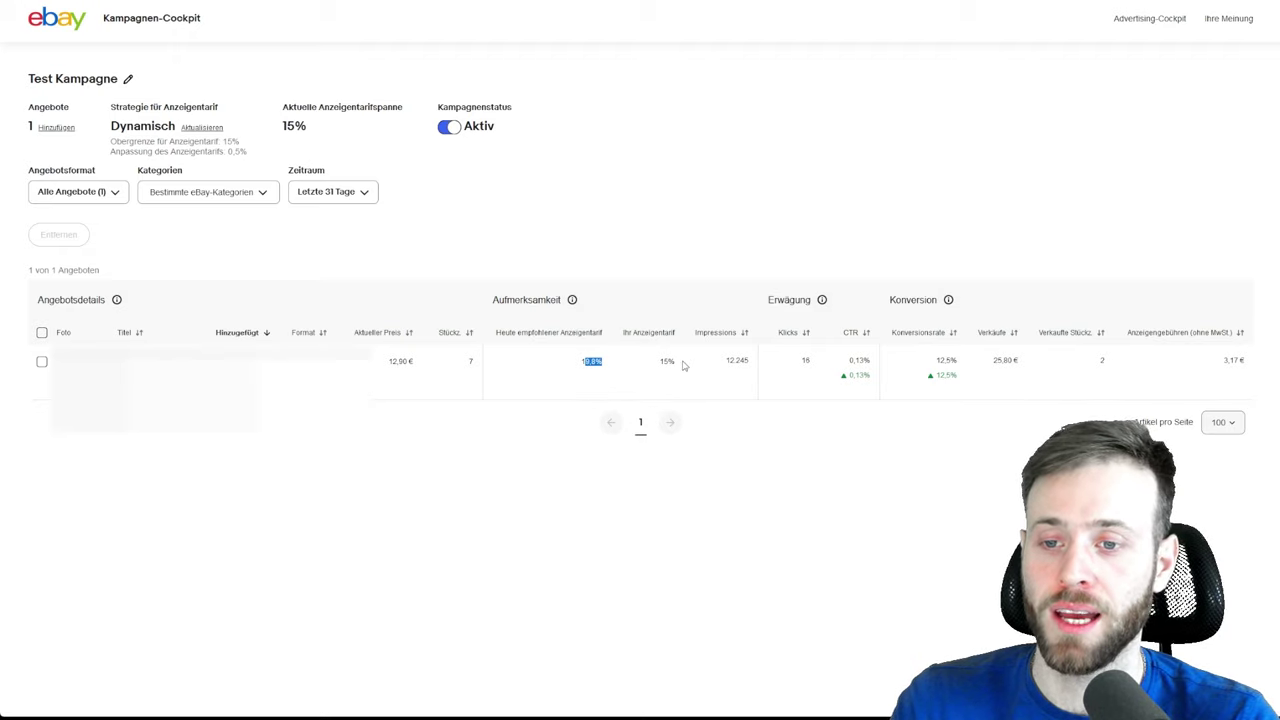
left_click_drag(678, 362, 659, 362)
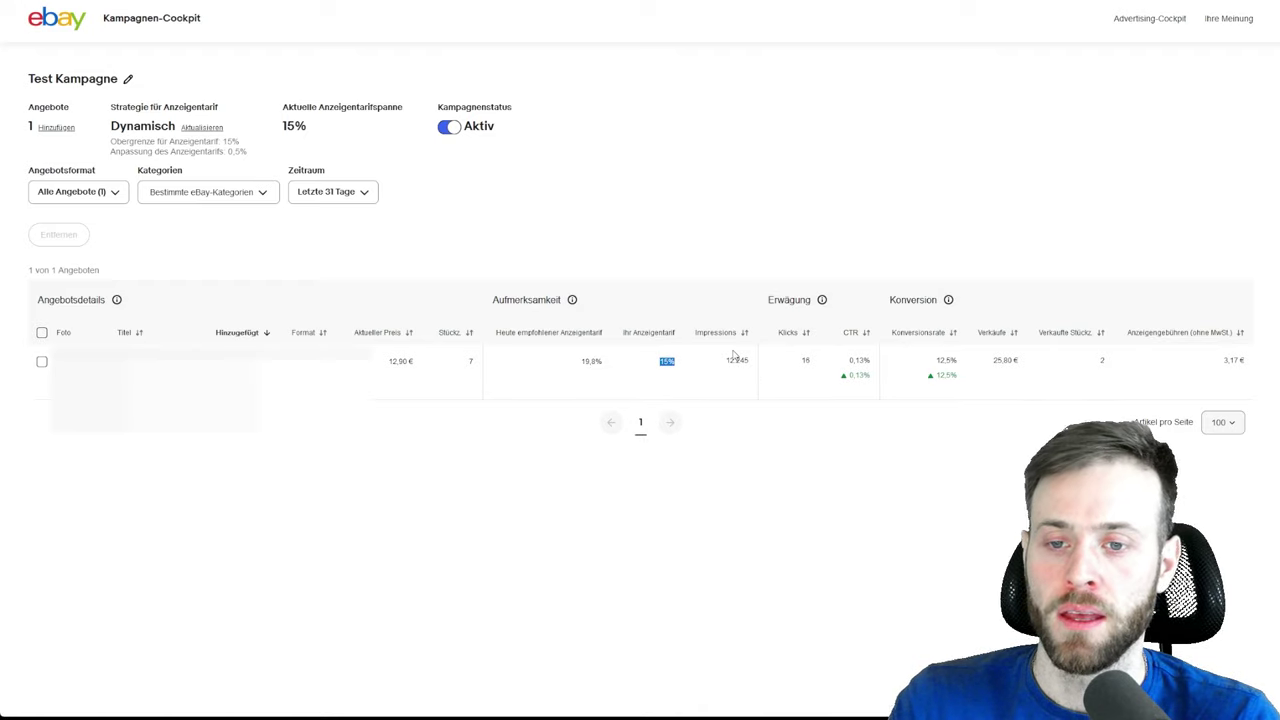
left_click_drag(724, 361, 749, 361)
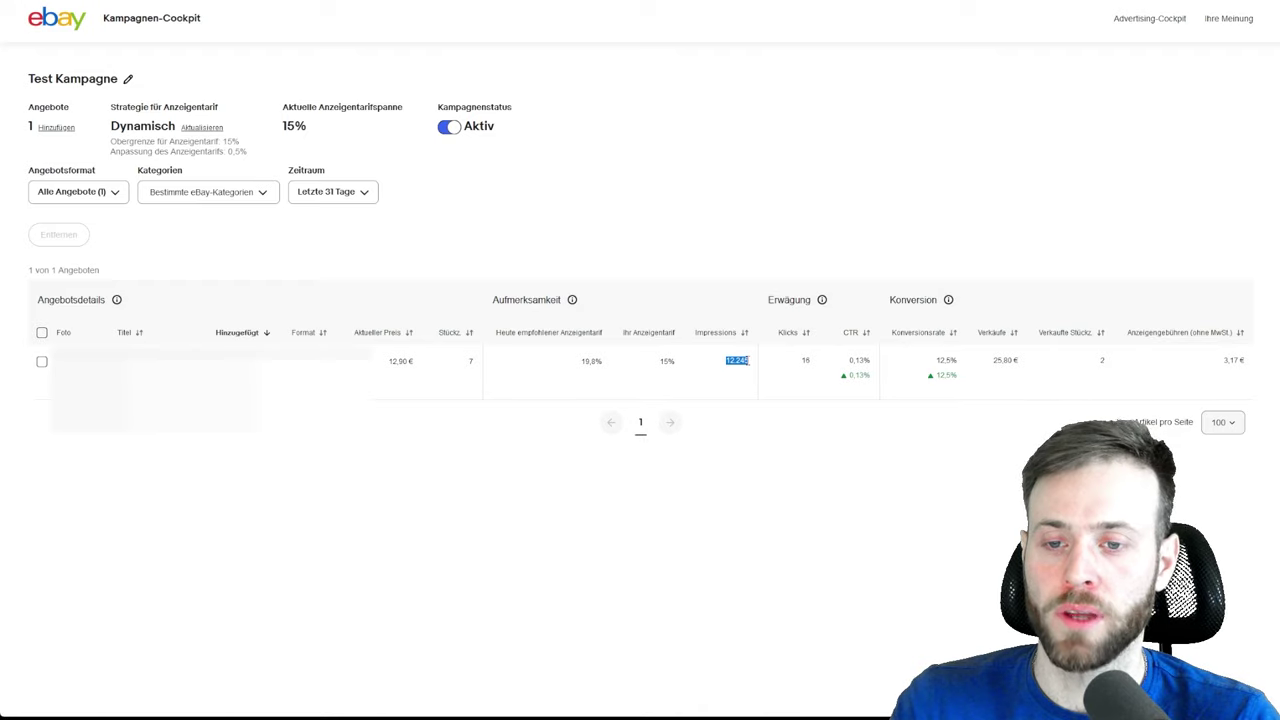
left_click(751, 370)
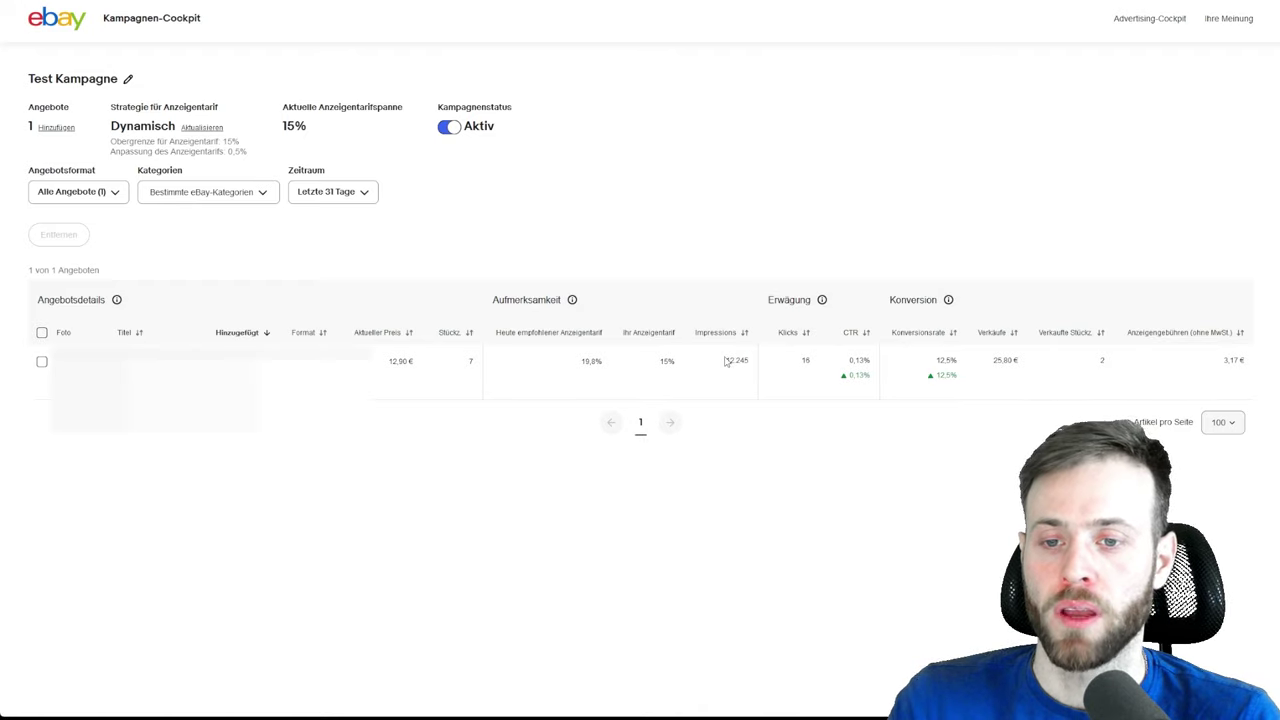
double_click(805, 361)
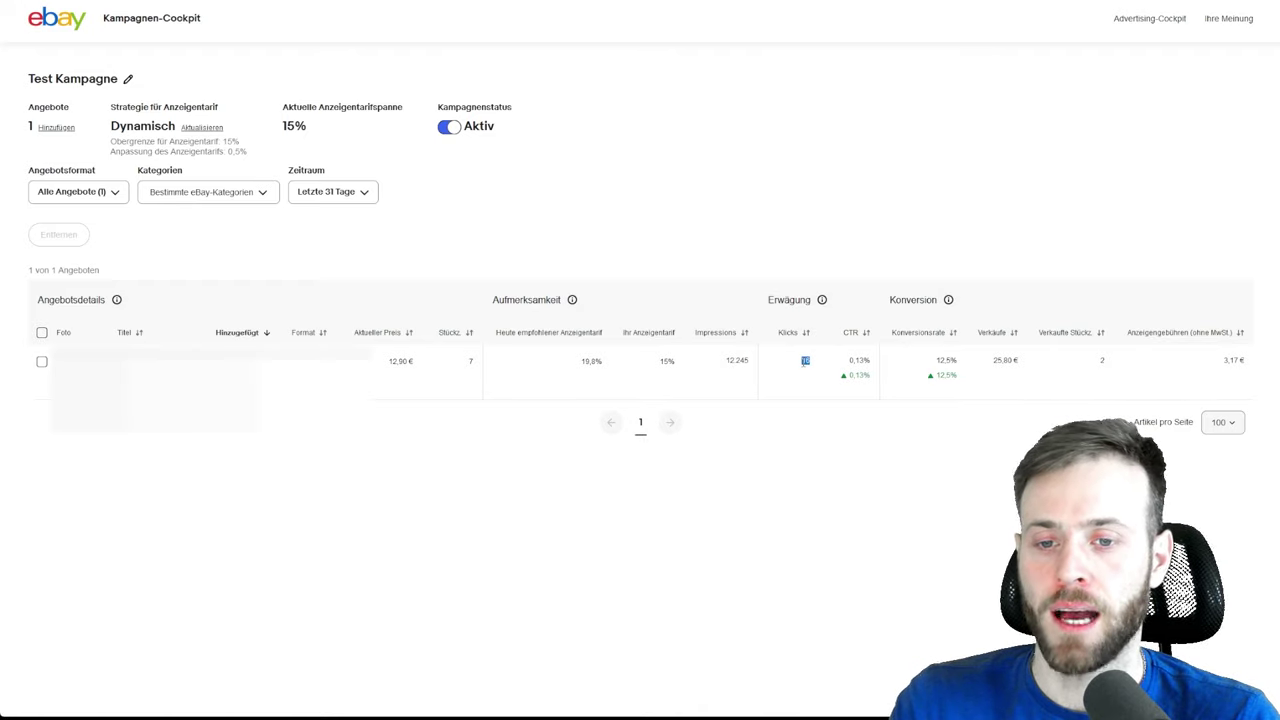
left_click(828, 430)
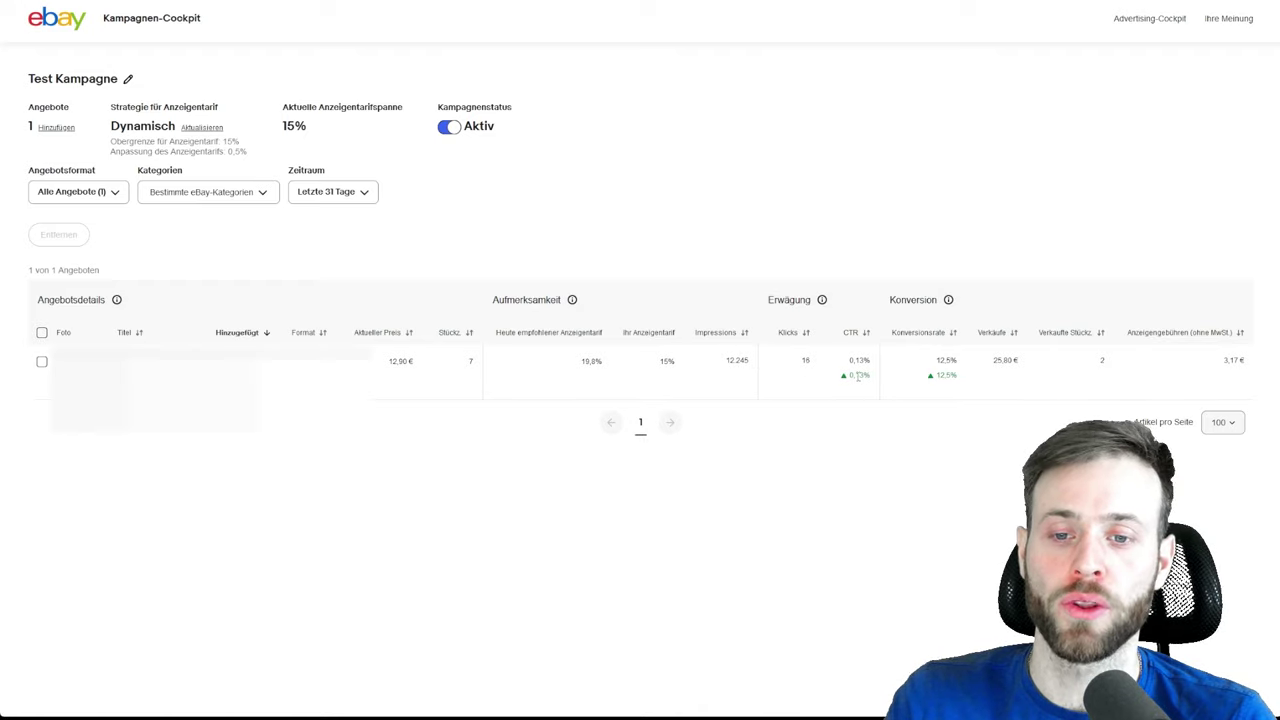
Step: Check the changes in CTR and conversion rate for the listing in the Test Kampagne
left_click_drag(871, 377, 848, 376)
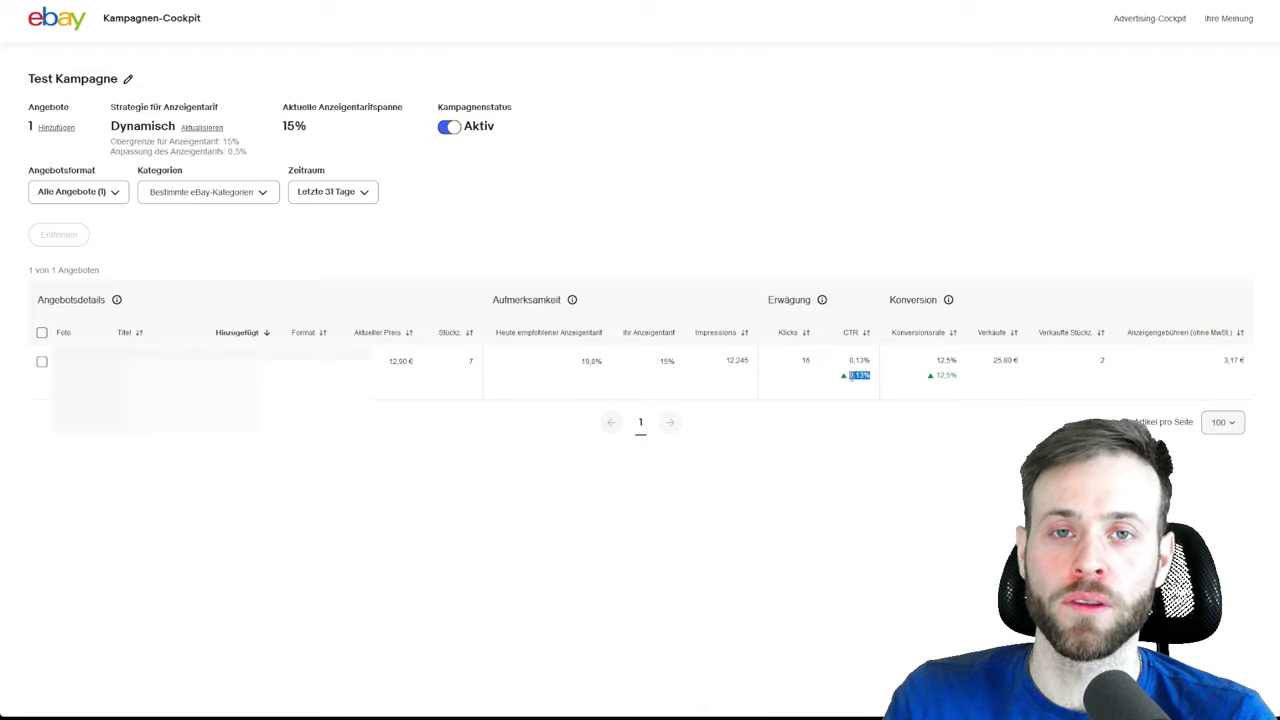
left_click(961, 392)
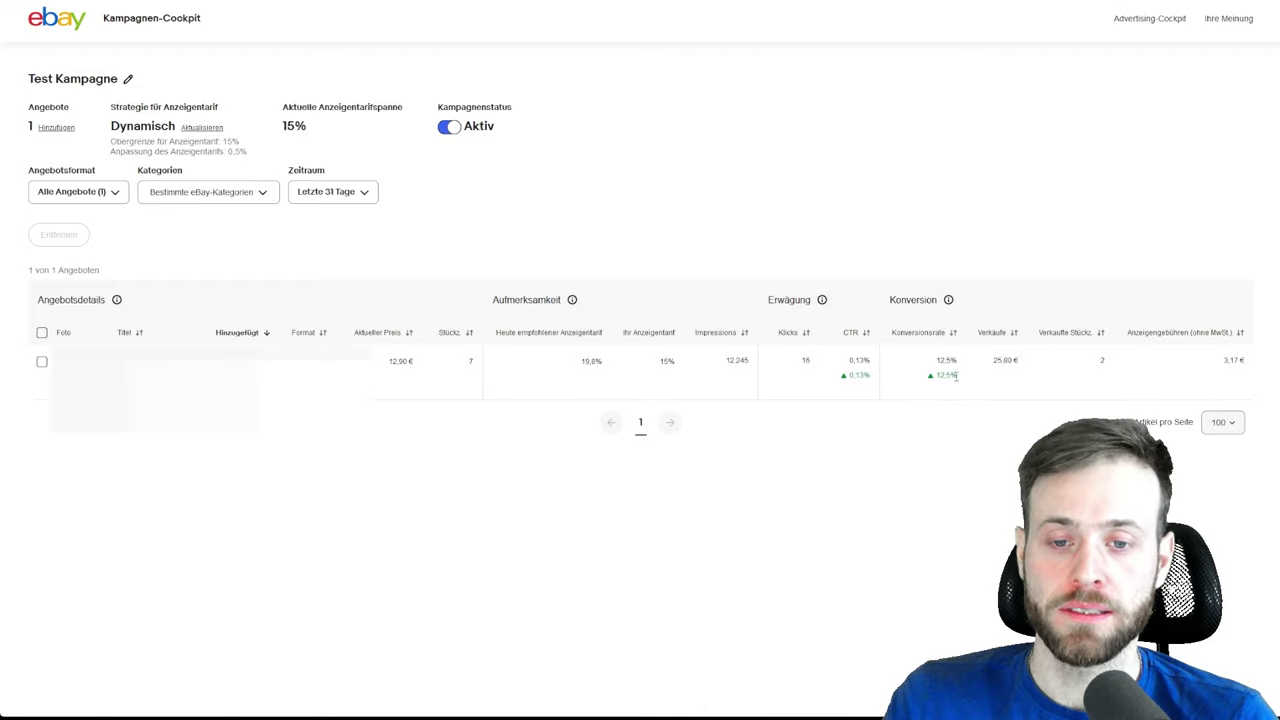
left_click_drag(956, 376, 935, 376)
left_click(946, 399)
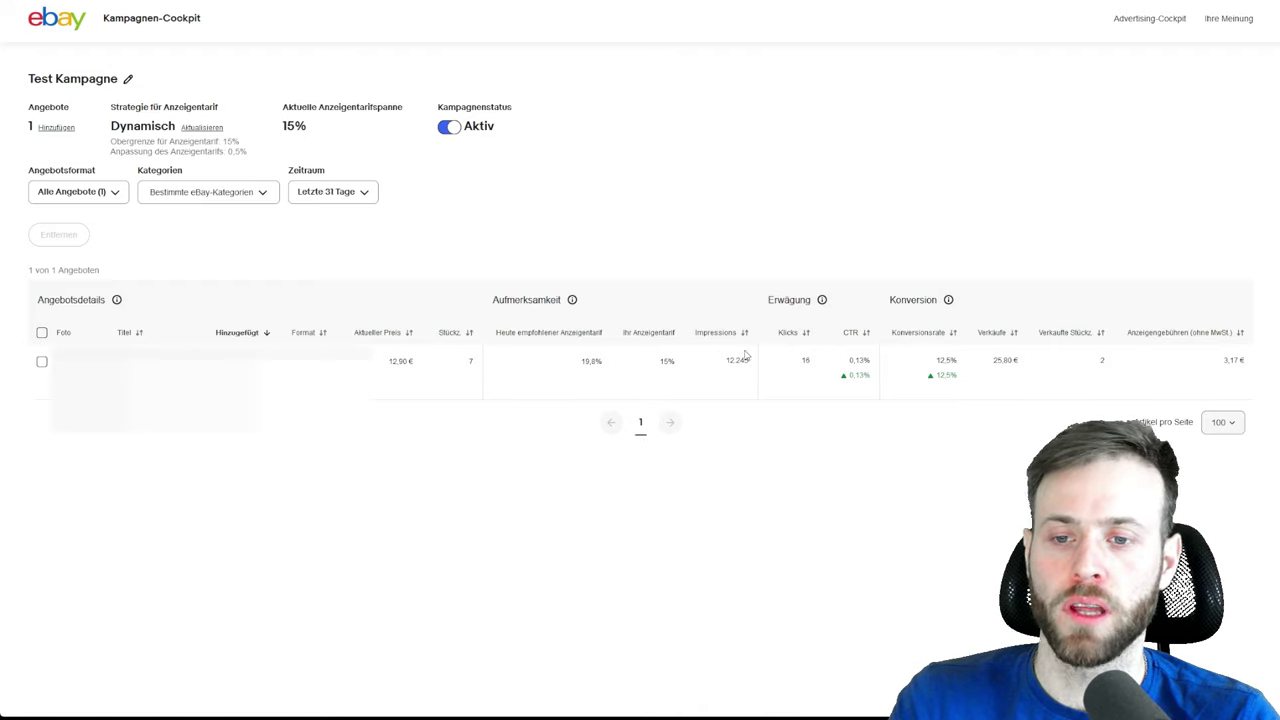
Step: Review the listing's own ad rate against its ad fees and quantity sold
left_click_drag(680, 363, 660, 361)
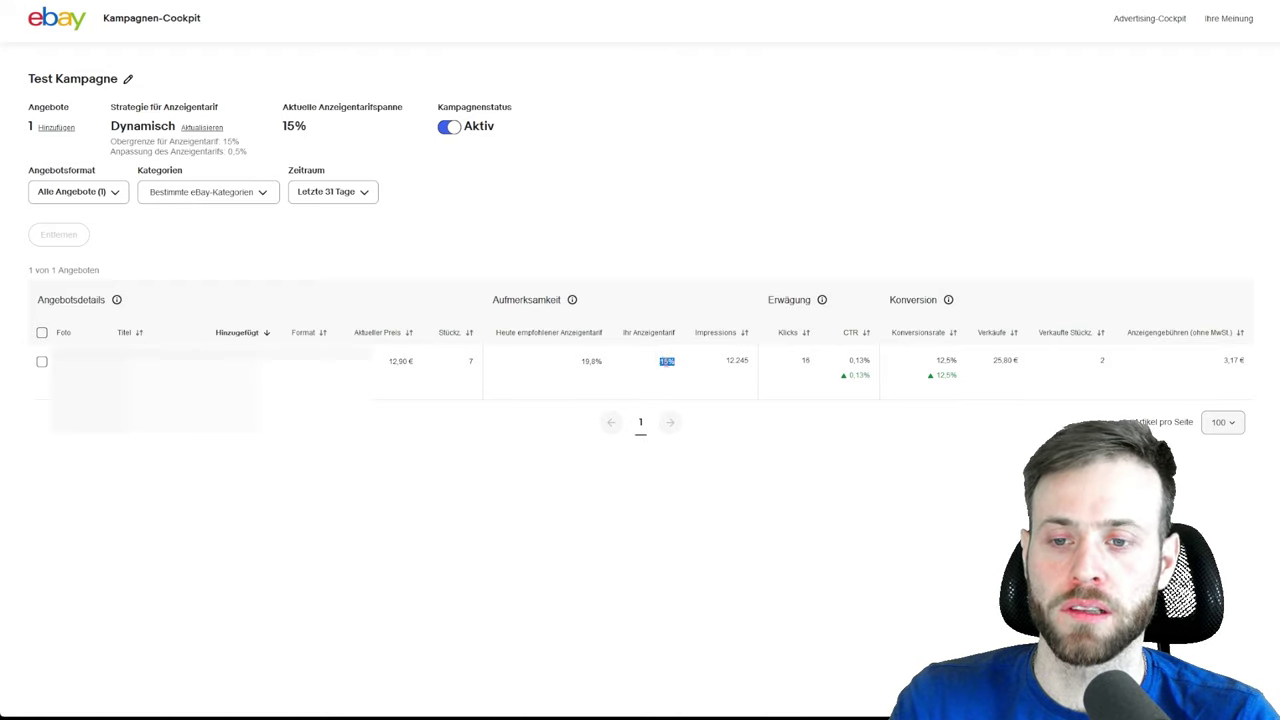
left_click(676, 376)
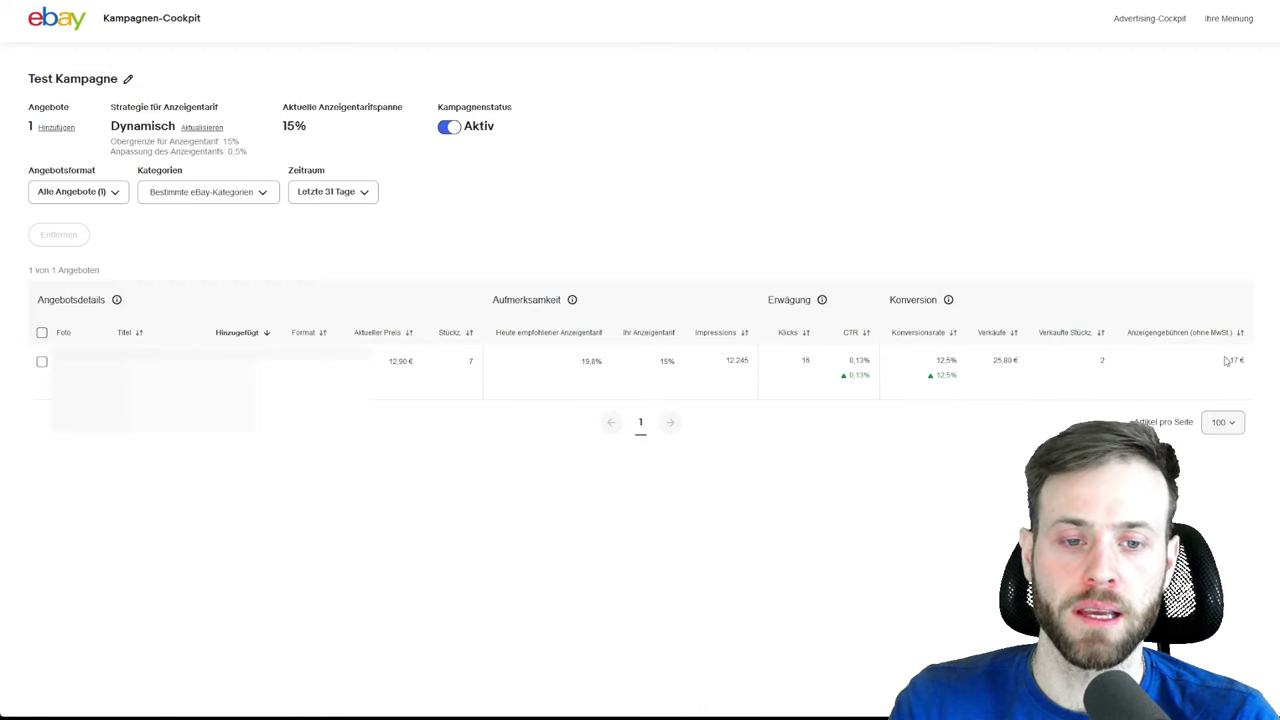
left_click_drag(1222, 361, 1243, 362)
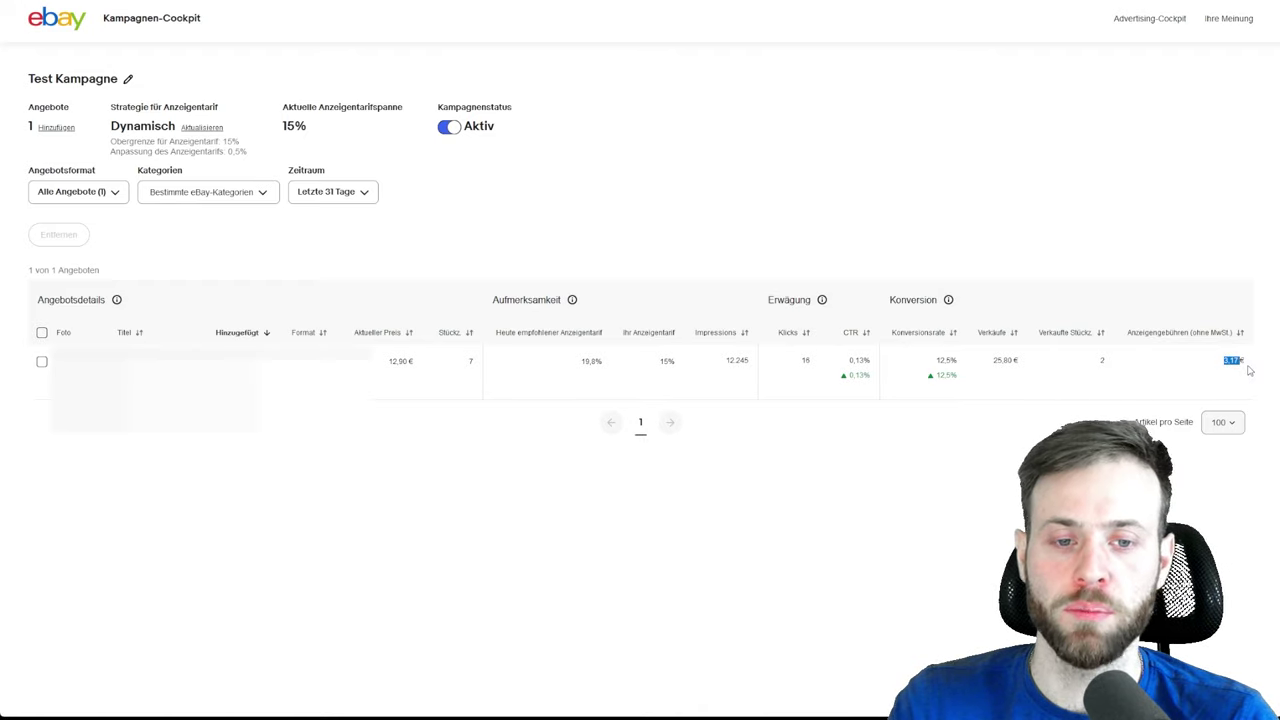
left_click(1248, 371)
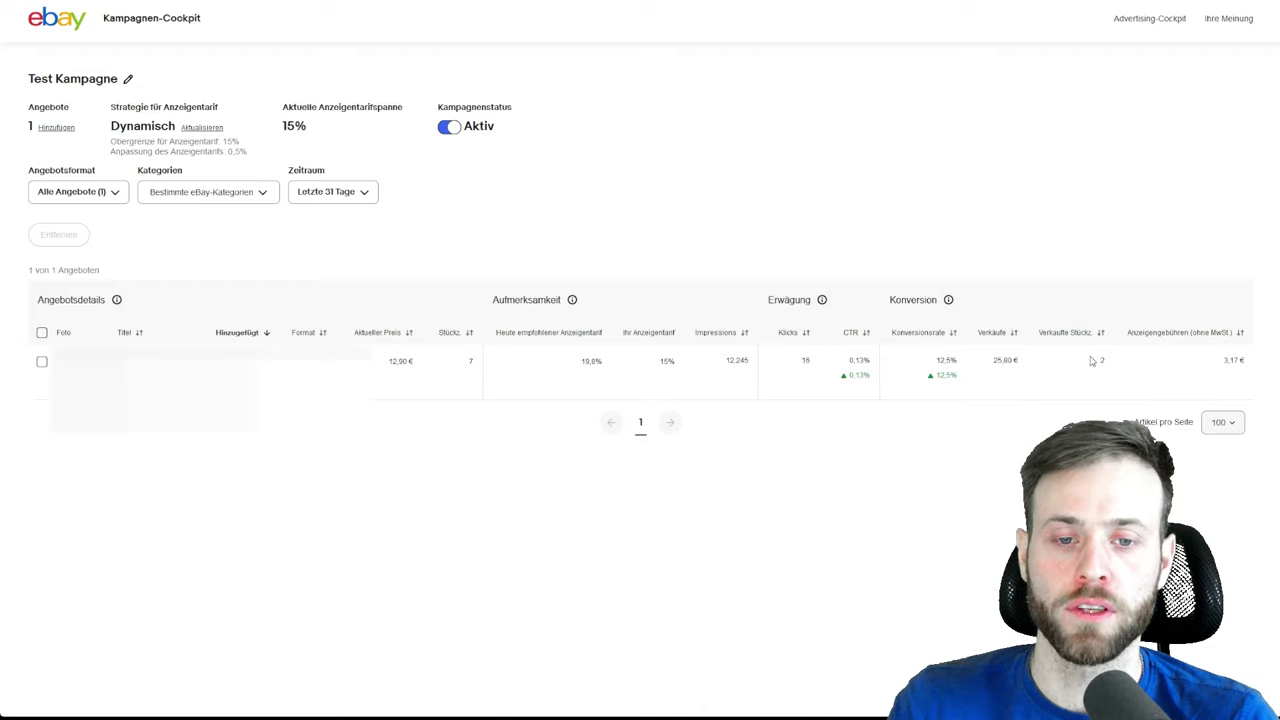
left_click_drag(1092, 361, 1106, 367)
left_click(1099, 400)
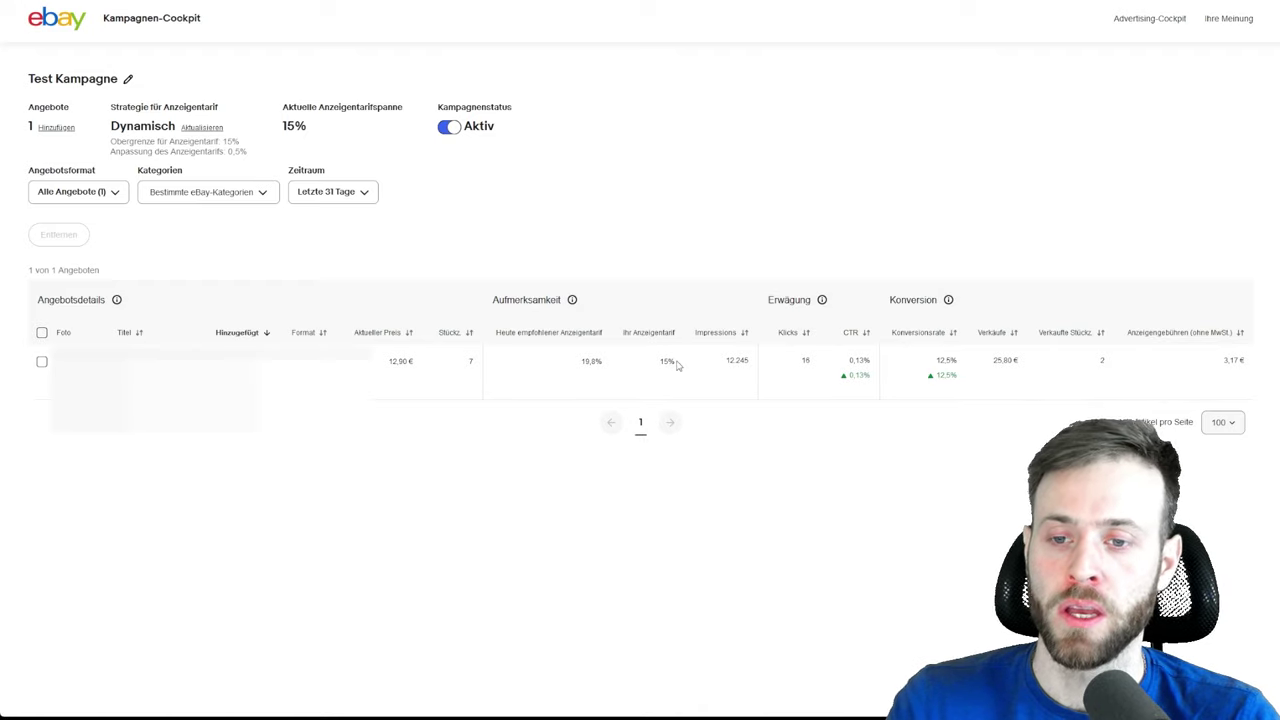
double_click(1102, 360)
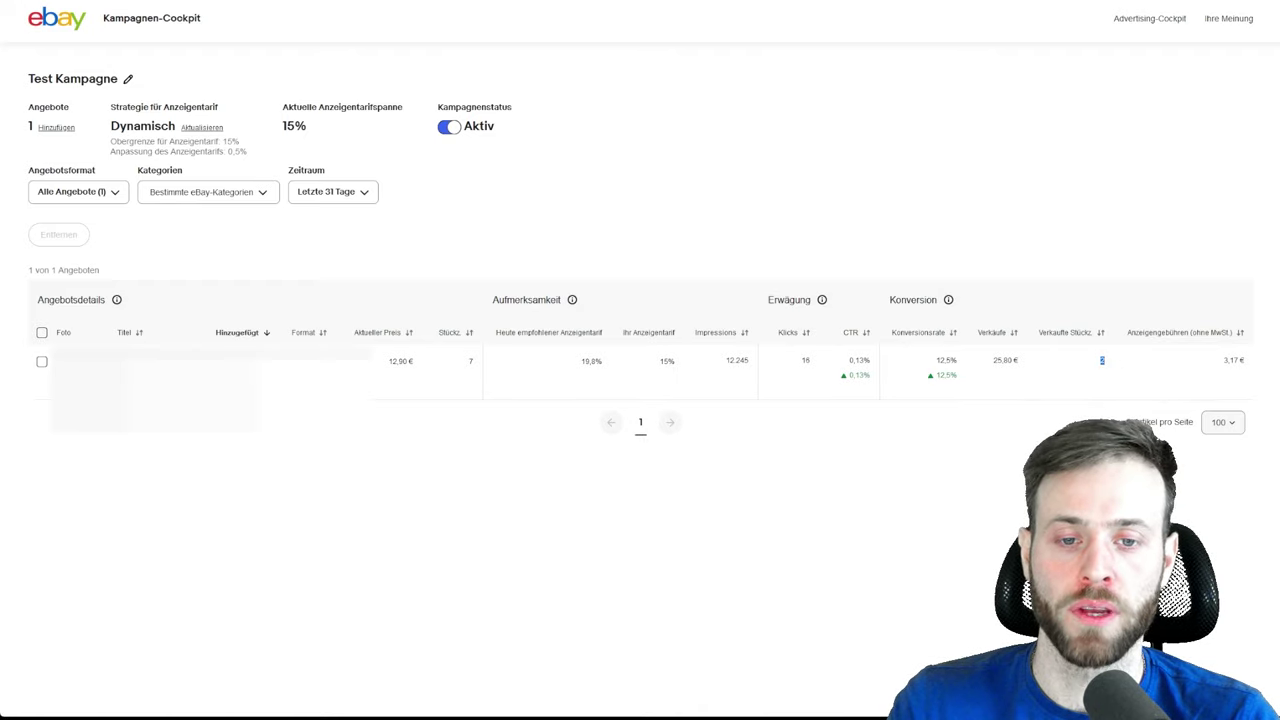
left_click(1102, 360)
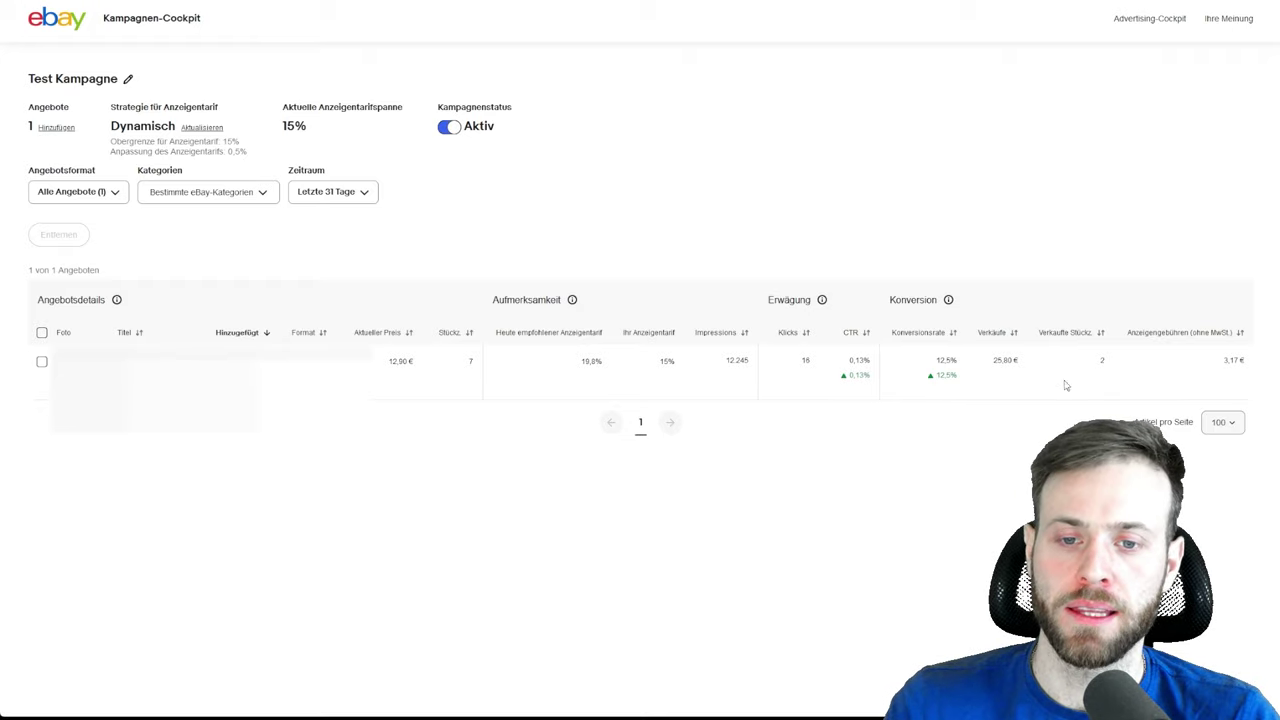
double_click(670, 361)
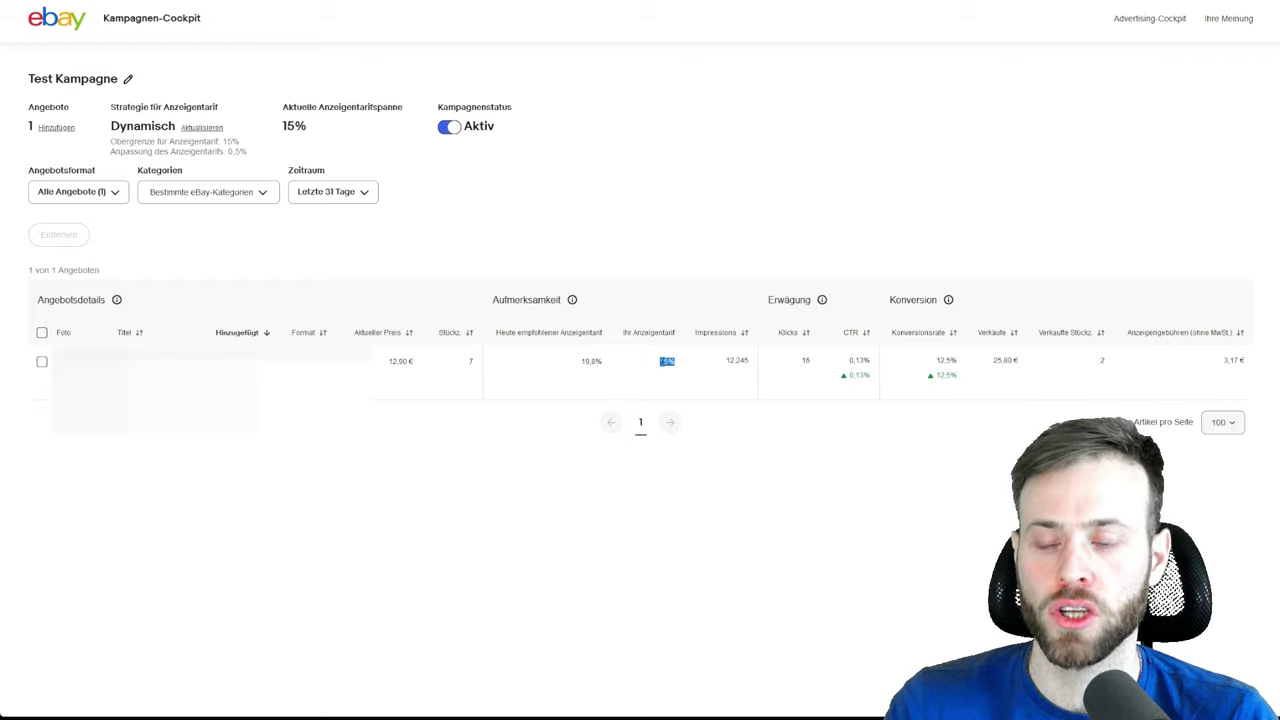
left_click(673, 379)
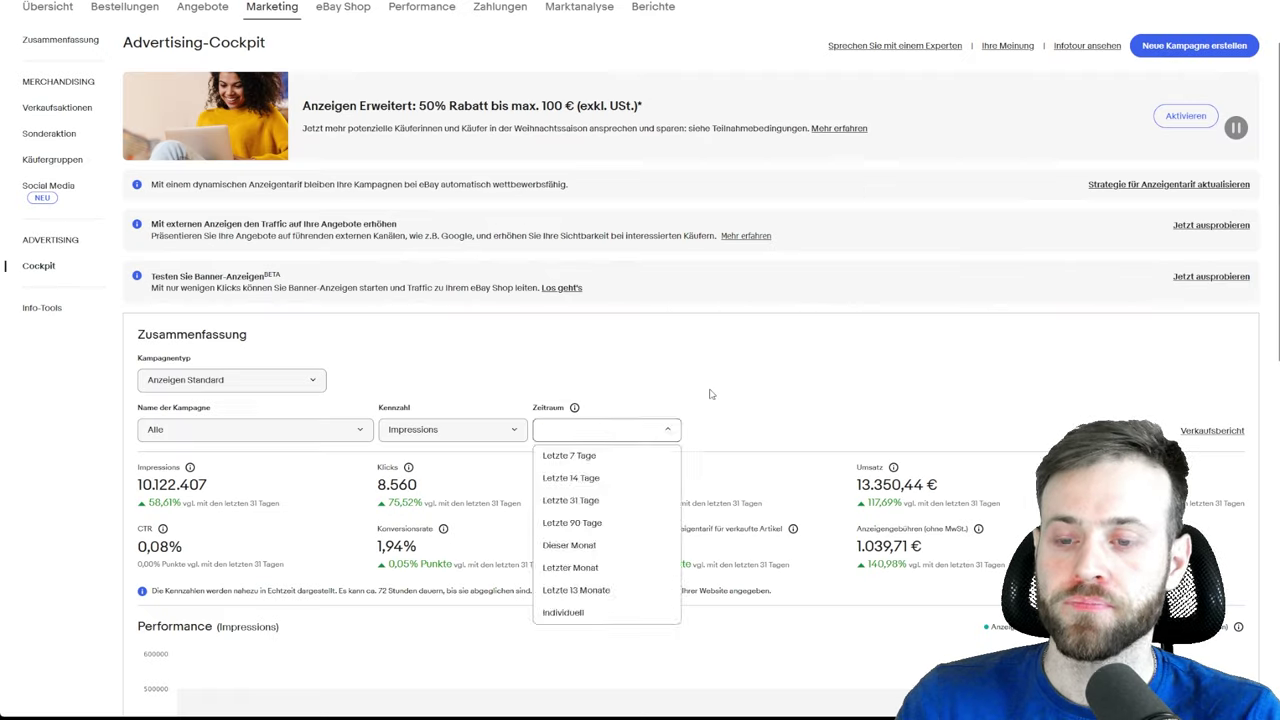
Step: Show the Advertising-Cockpit summary for Letzte 14 Tage and examine its metrics and impressions chart
left_click(709, 391)
left_click(593, 429)
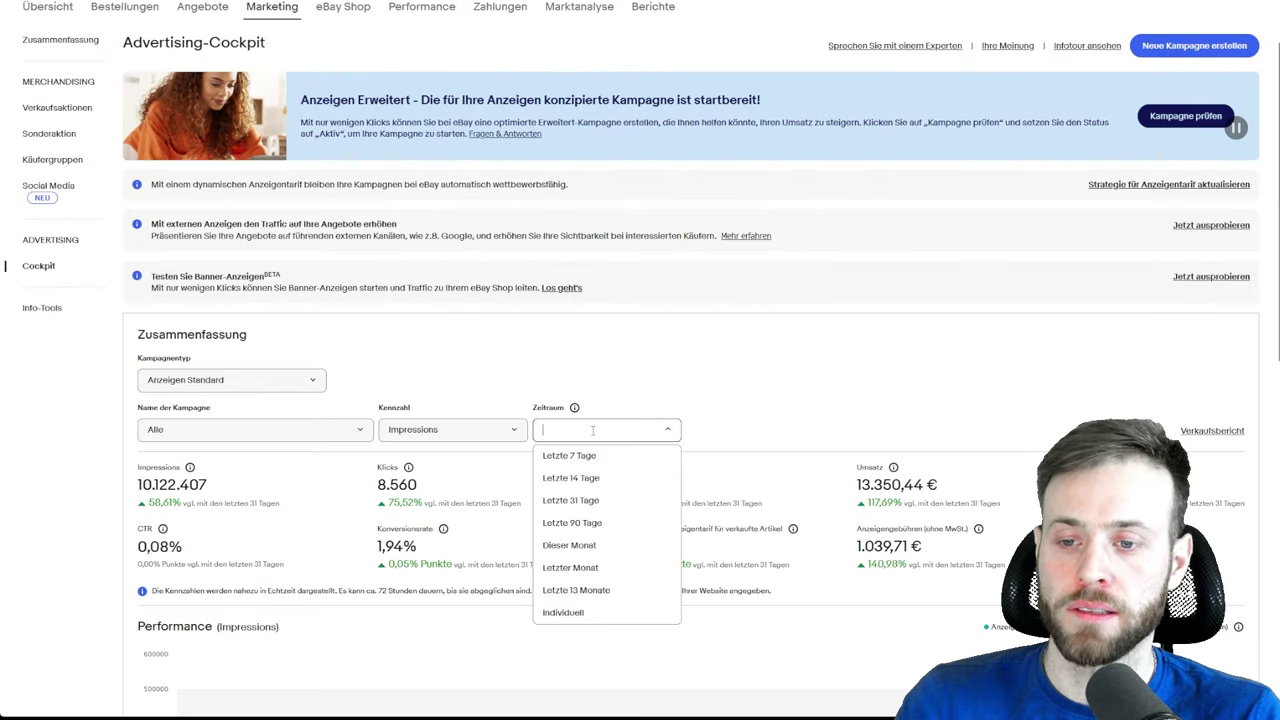
left_click(574, 479)
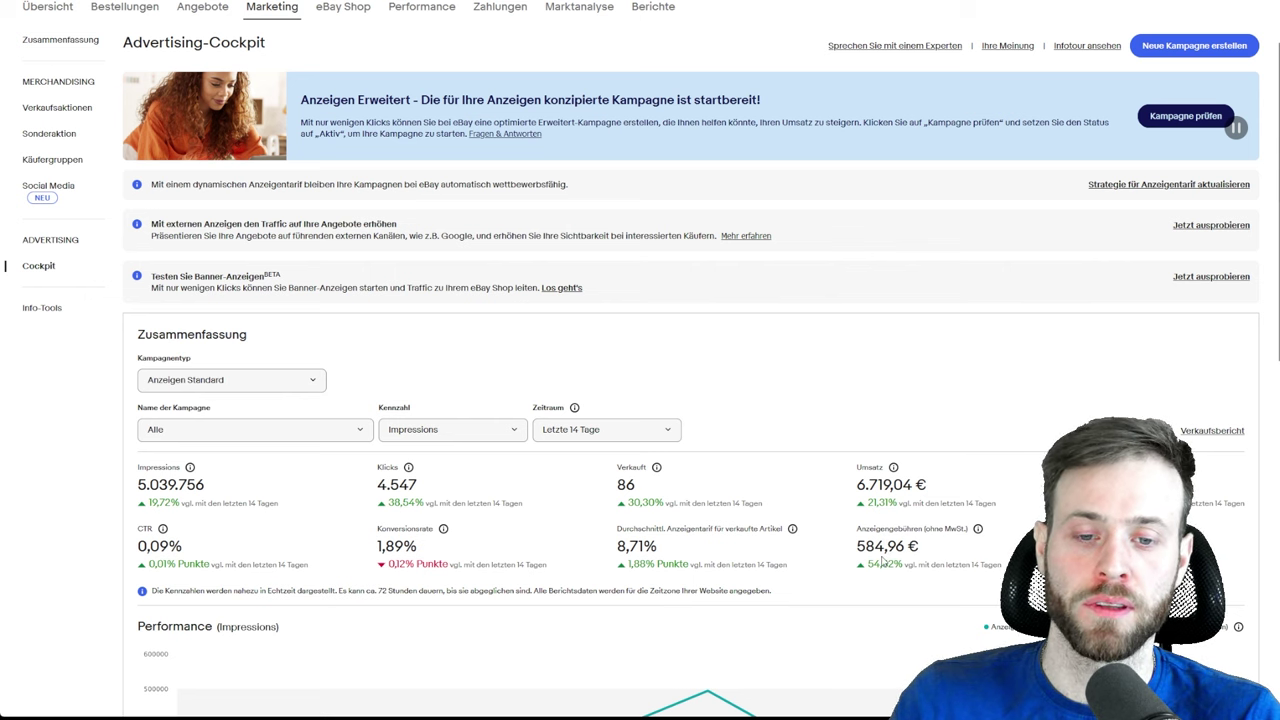
mouse_move(1128, 467)
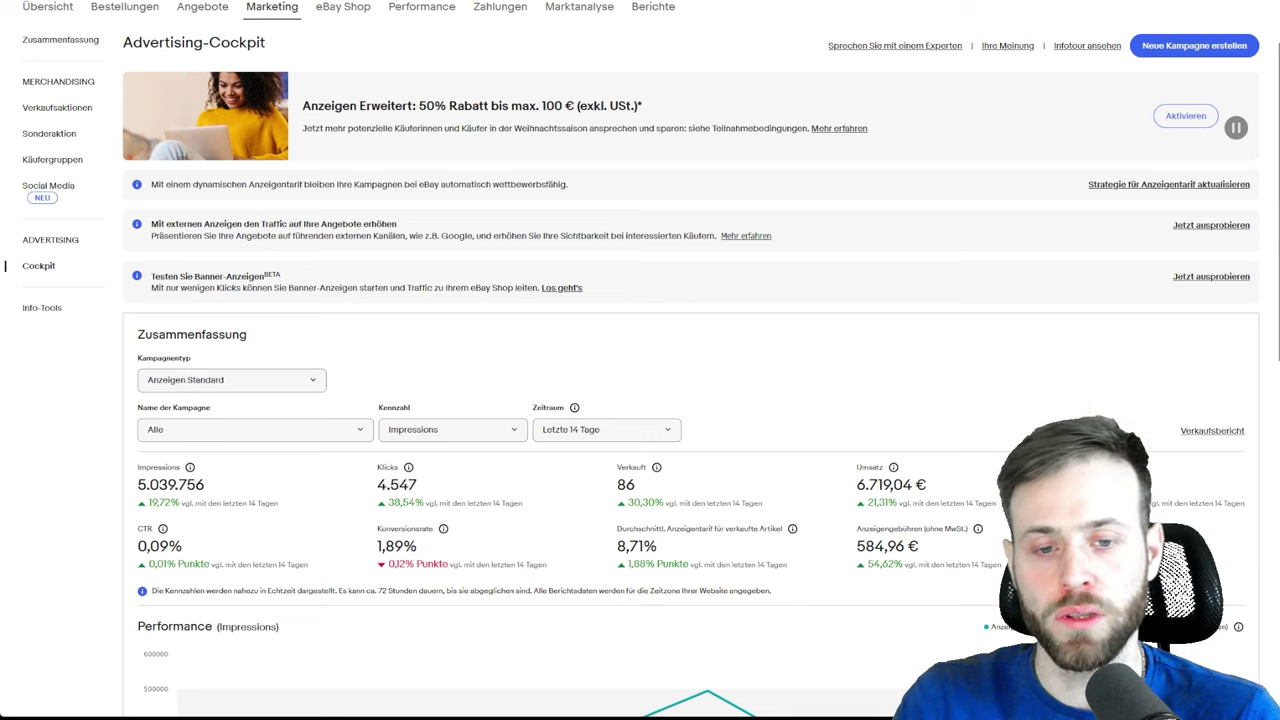
scroll(896, 545, "down", 1)
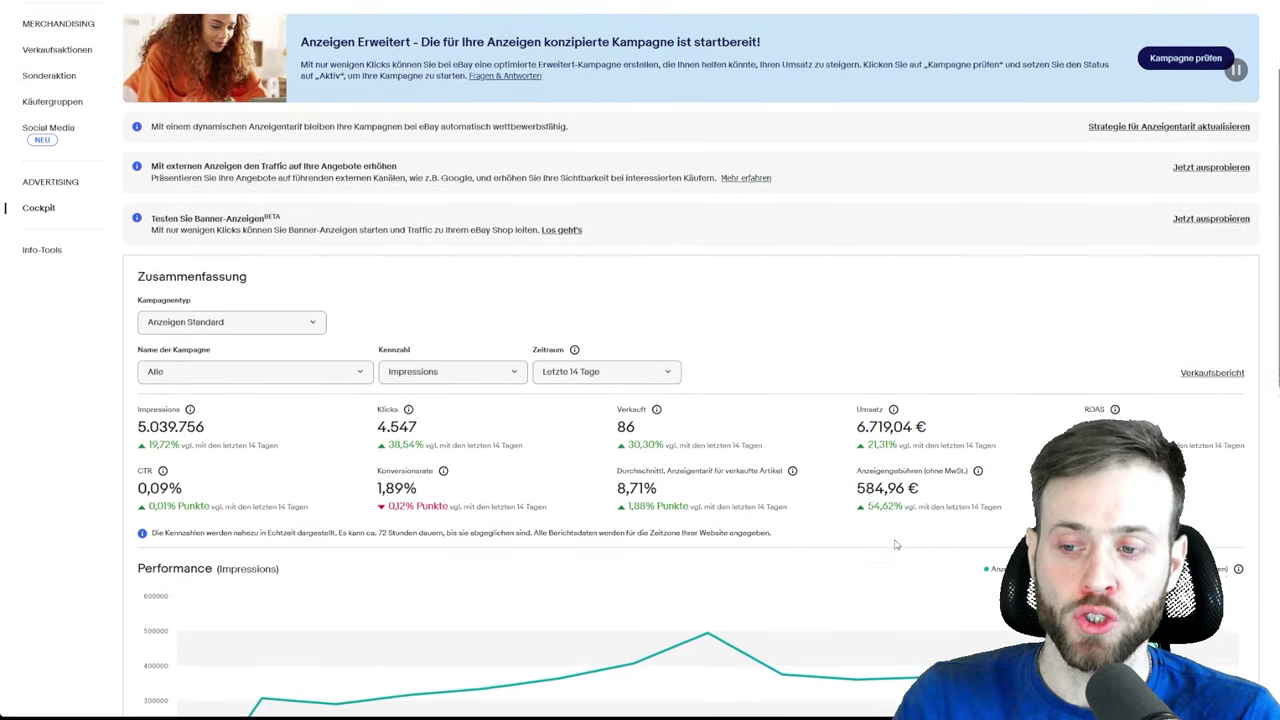
scroll(742, 548, "down", 3)
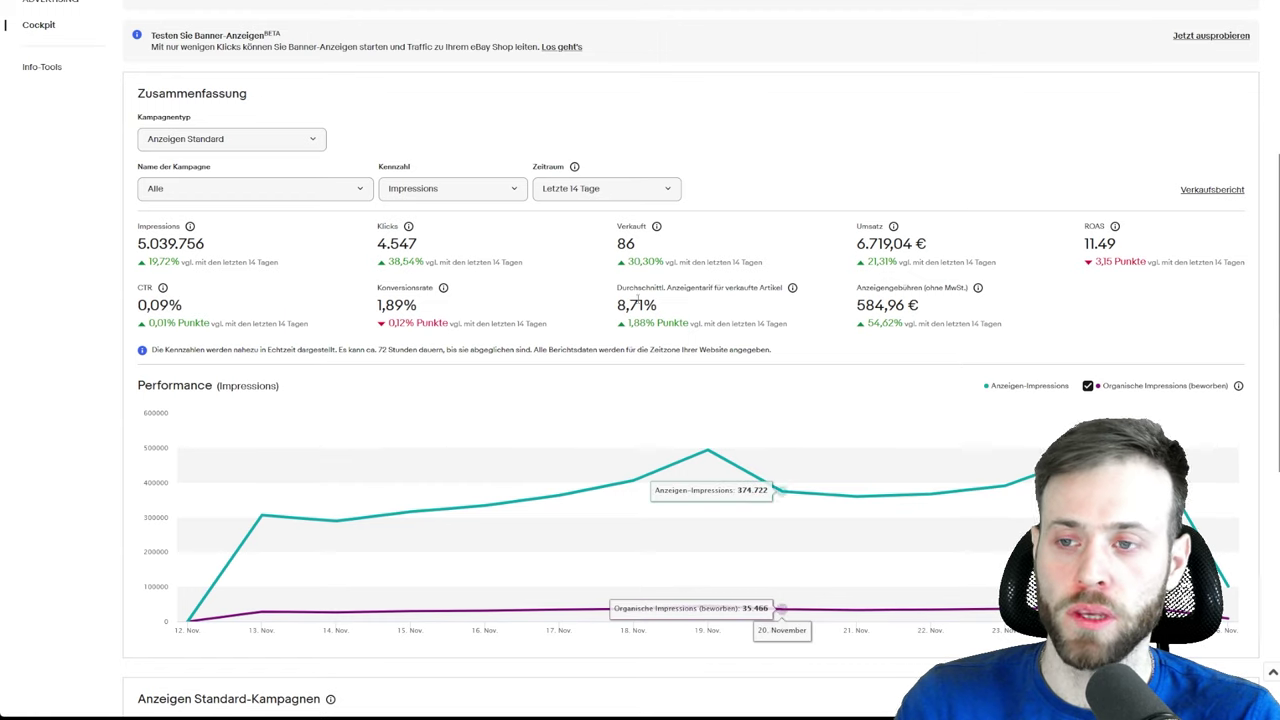
Step: Set the summary's reporting period to Letzte 31 Tage
left_click(600, 188)
left_click(578, 260)
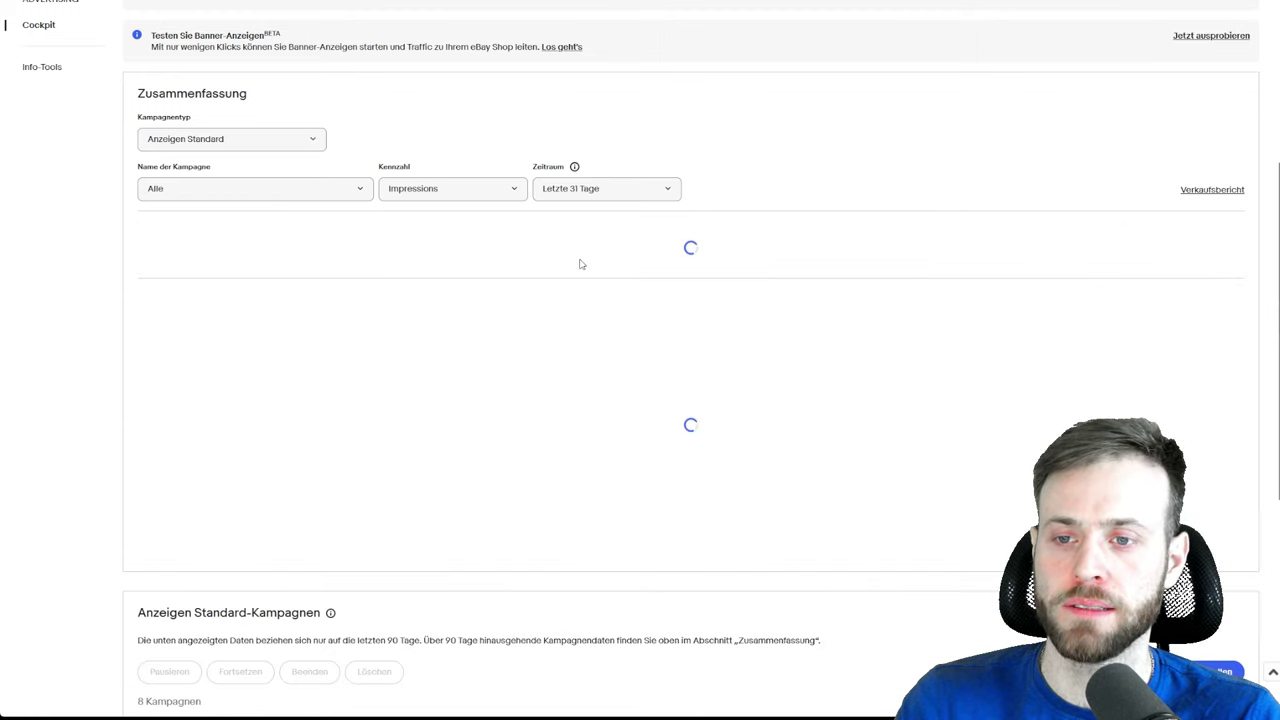
Step: Examine the Letzte 31 Tage summary metrics and compare ad impressions with organic impressions in the Performance chart
scroll(825, 489, "up", 5)
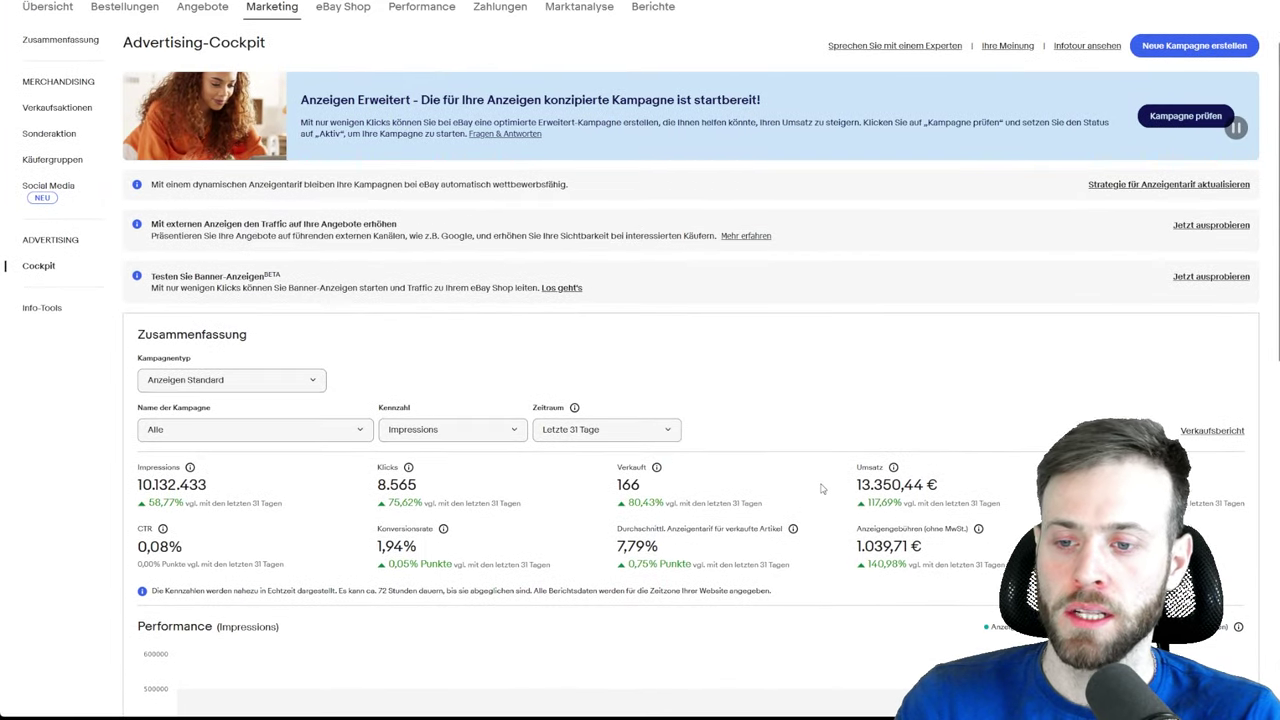
scroll(821, 489, "down", 5)
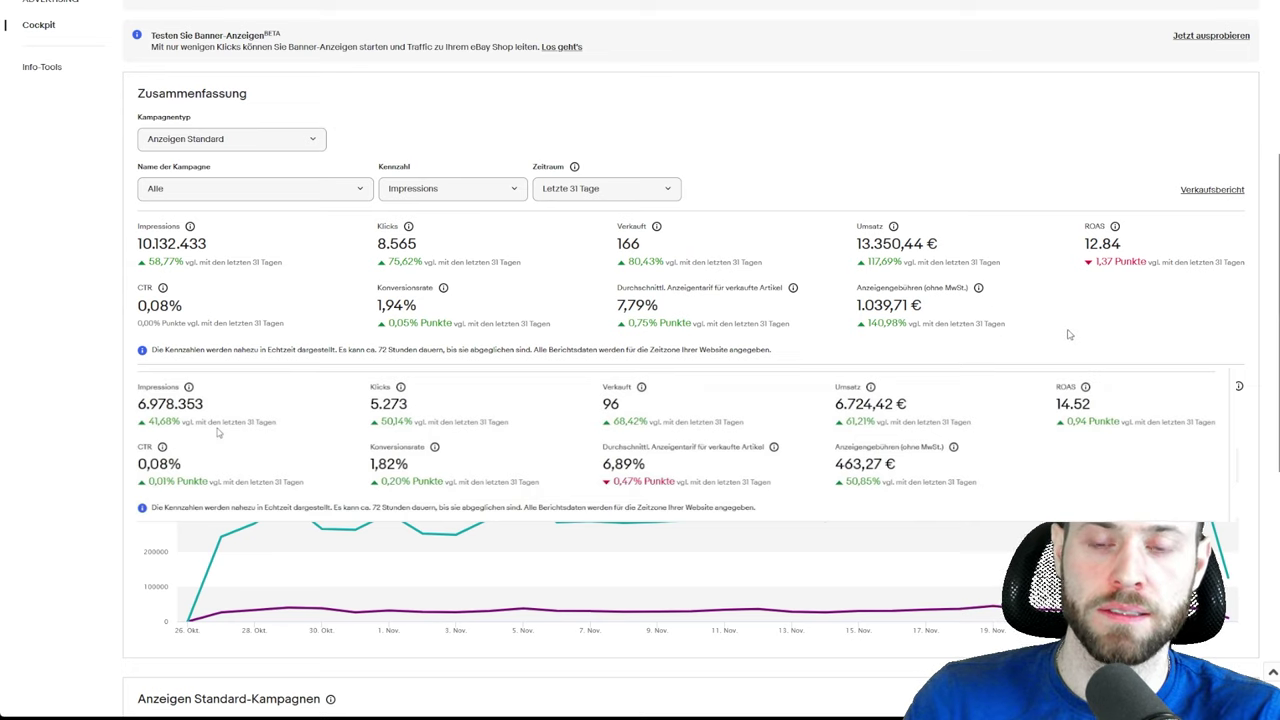
scroll(839, 380, "down", 1)
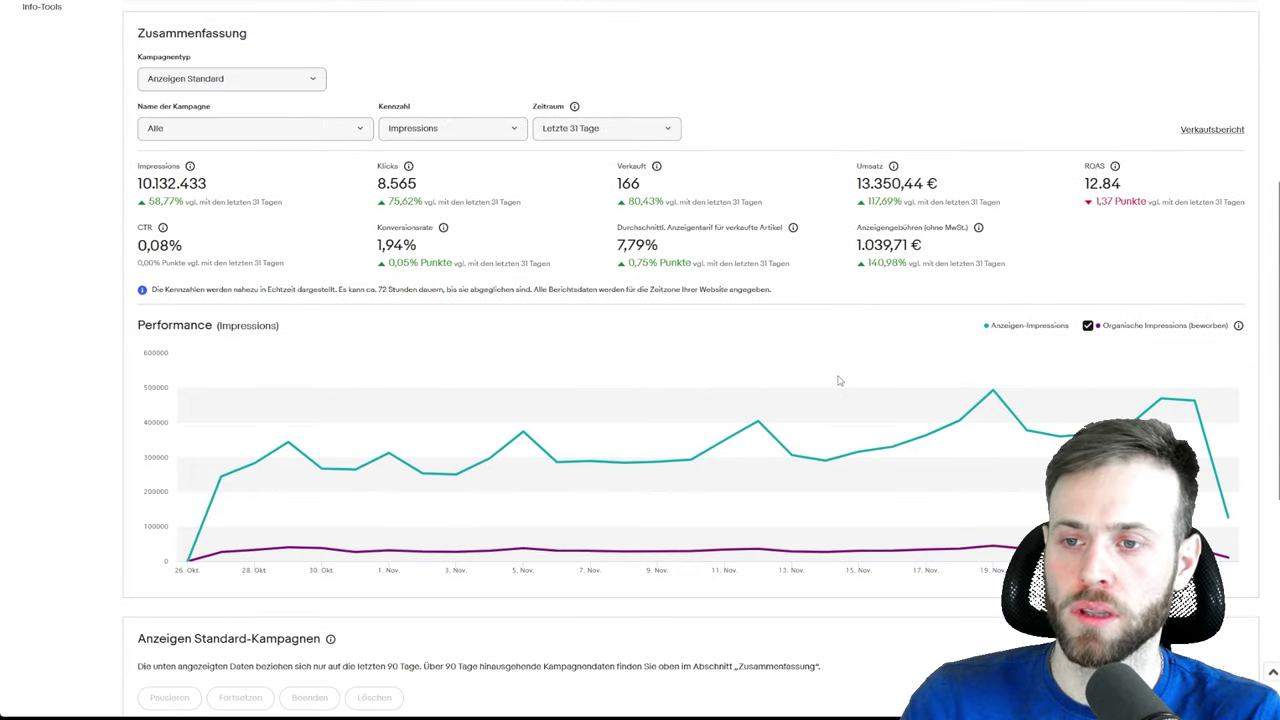
mouse_move(839, 382)
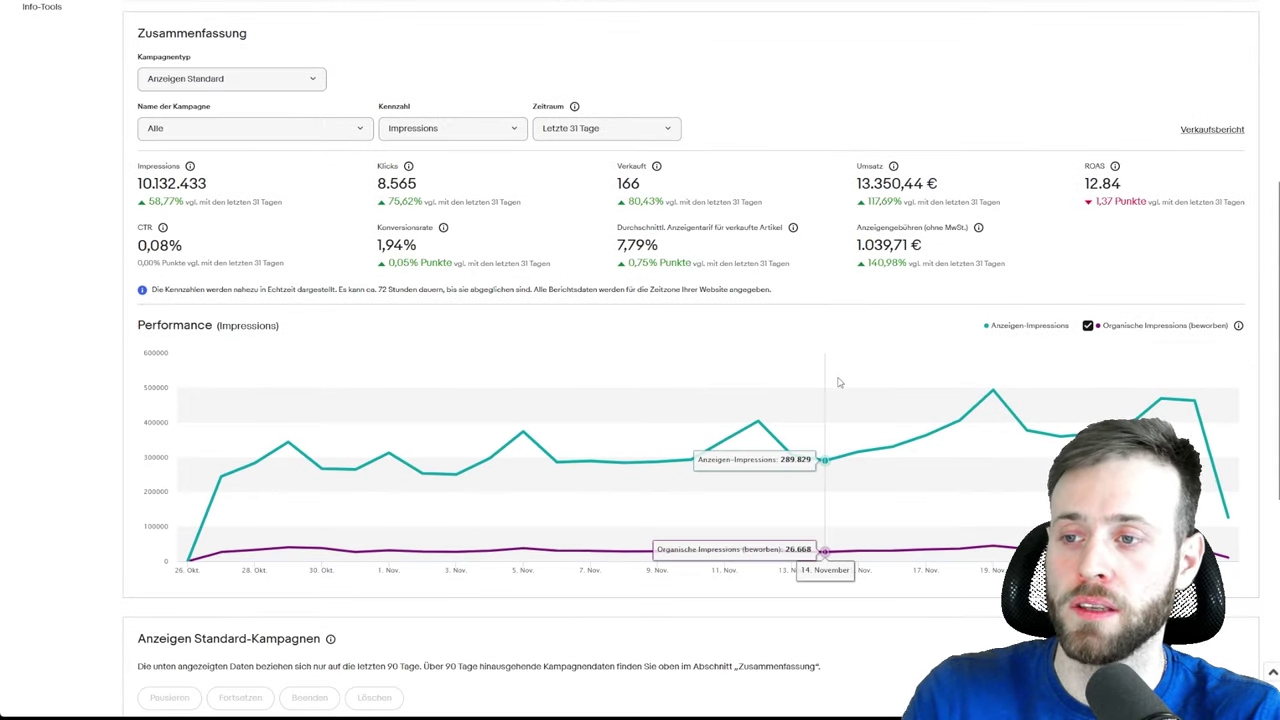
scroll(840, 384, "up", 1)
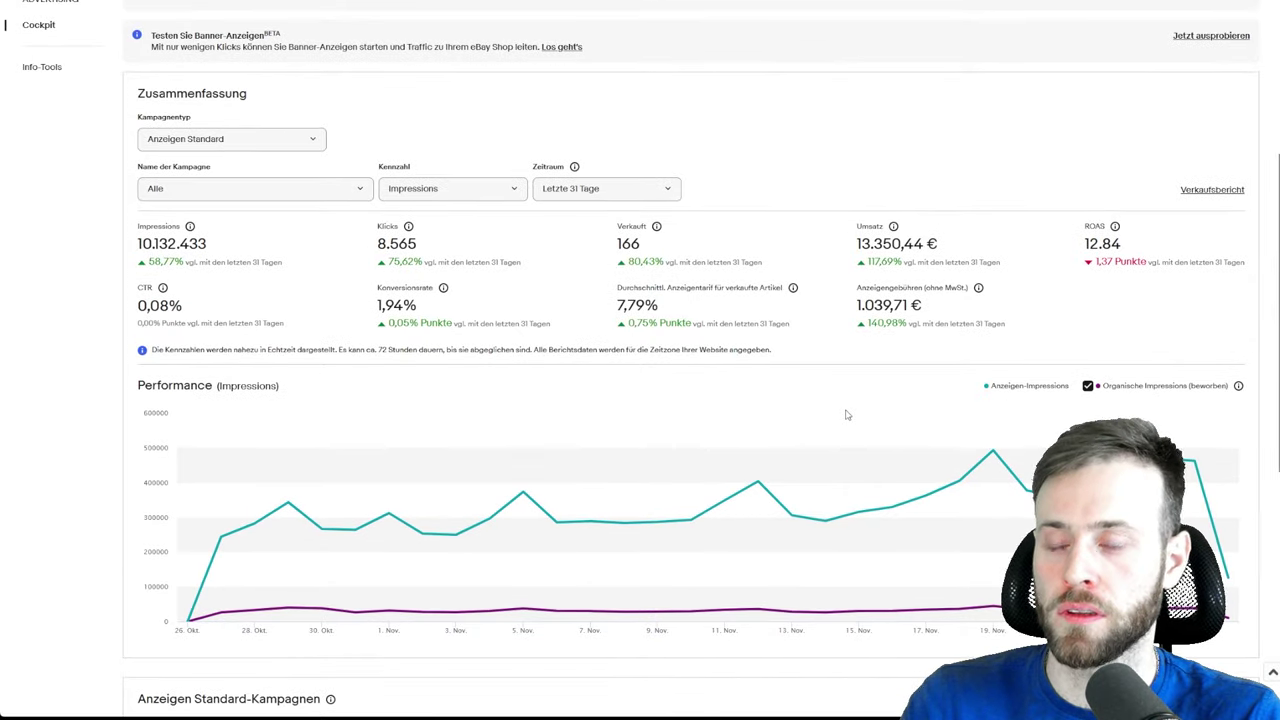
mouse_move(837, 423)
scroll(837, 423, "up", 1)
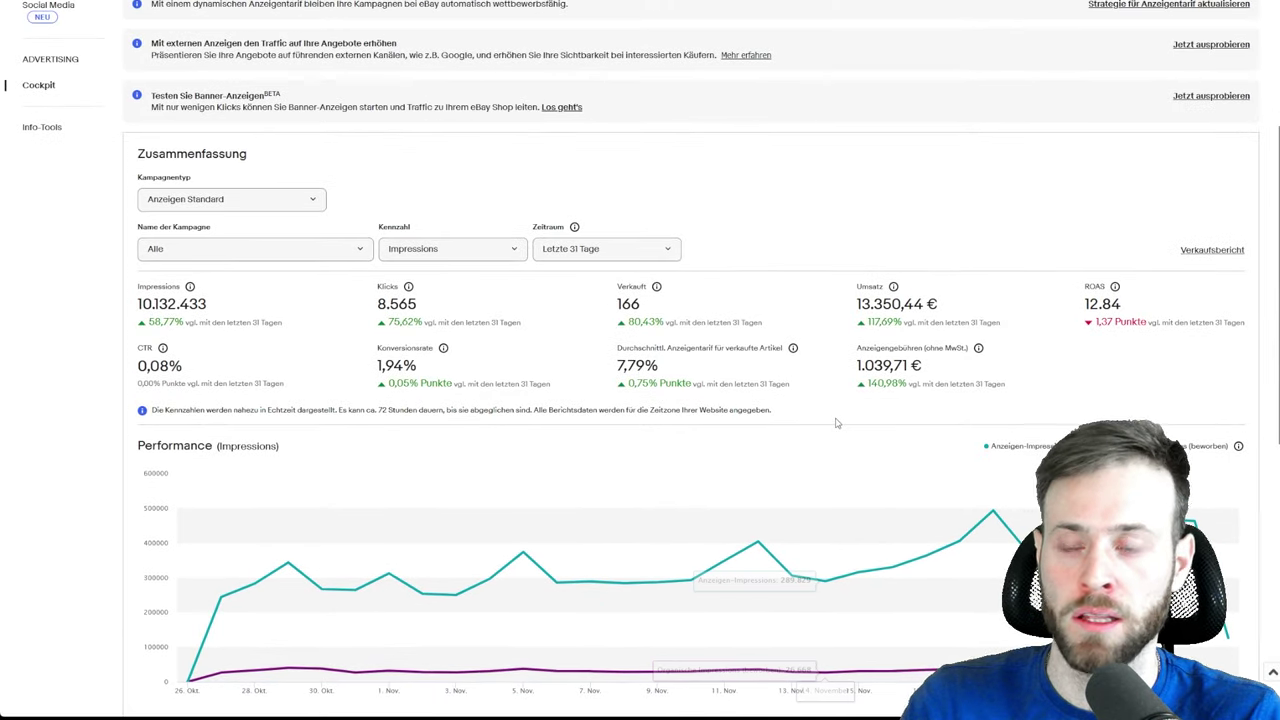
scroll(837, 425, "up", 3)
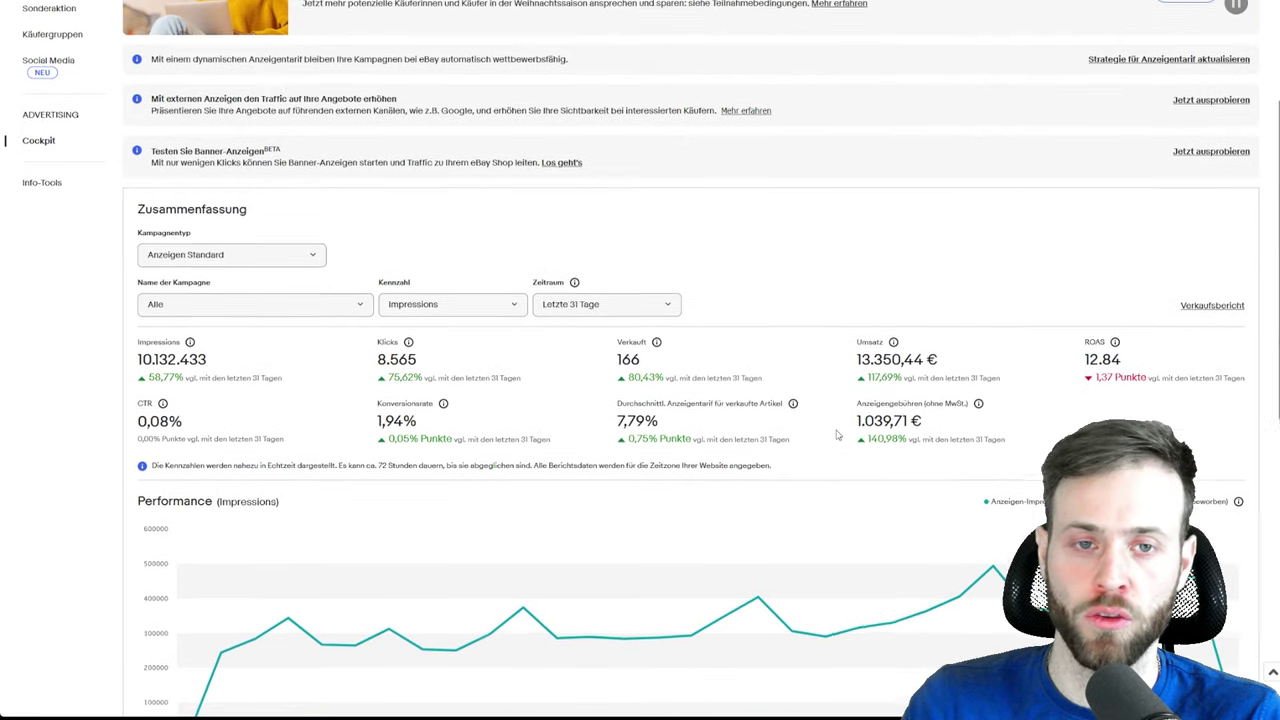